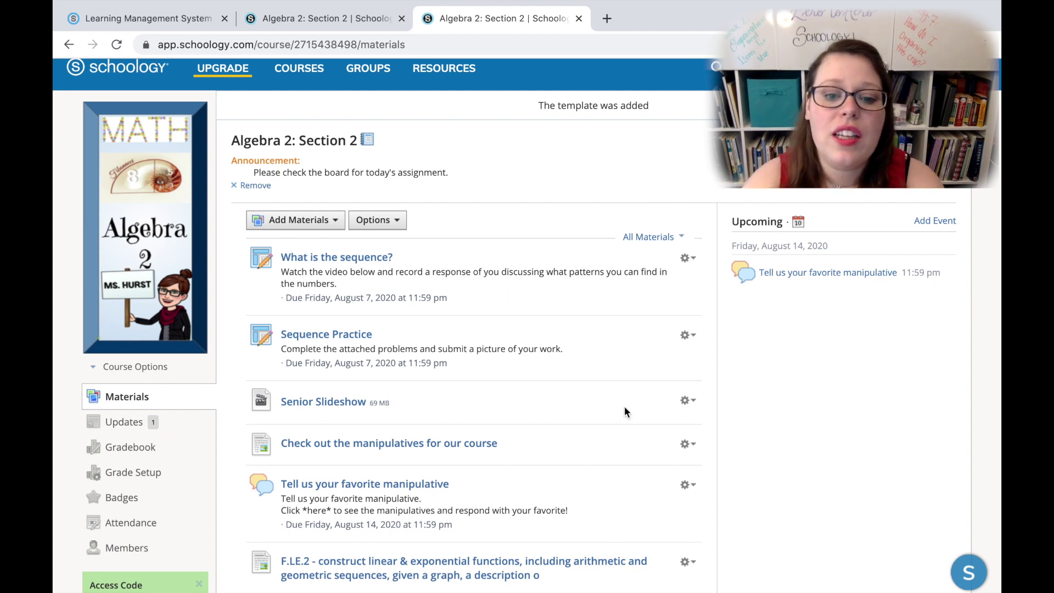
Step: Scroll through the Algebra 2: Section 2 materials and bring up the Add Materials choices
scroll(624, 408, "down", 3)
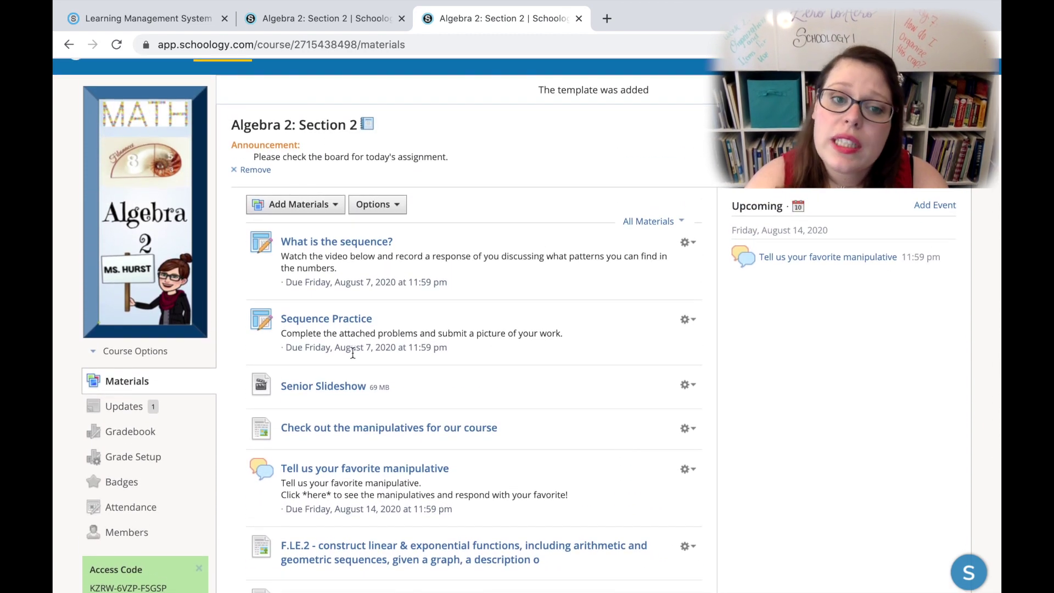
left_click(336, 205)
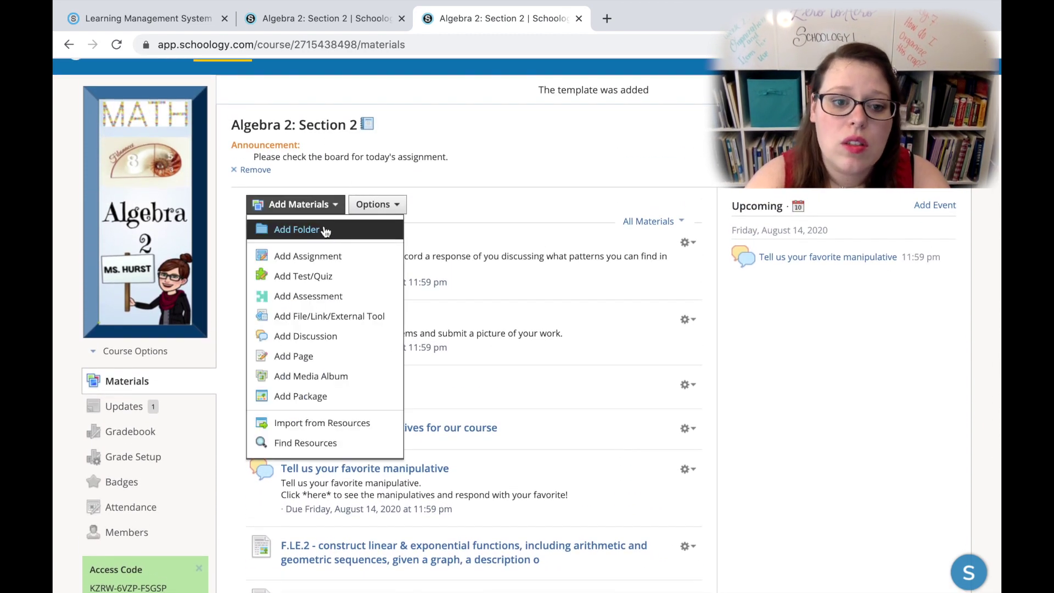
Step: Start a new course folder titled 'Start Here!' and bring up the description's Insert Content menu
left_click(324, 231)
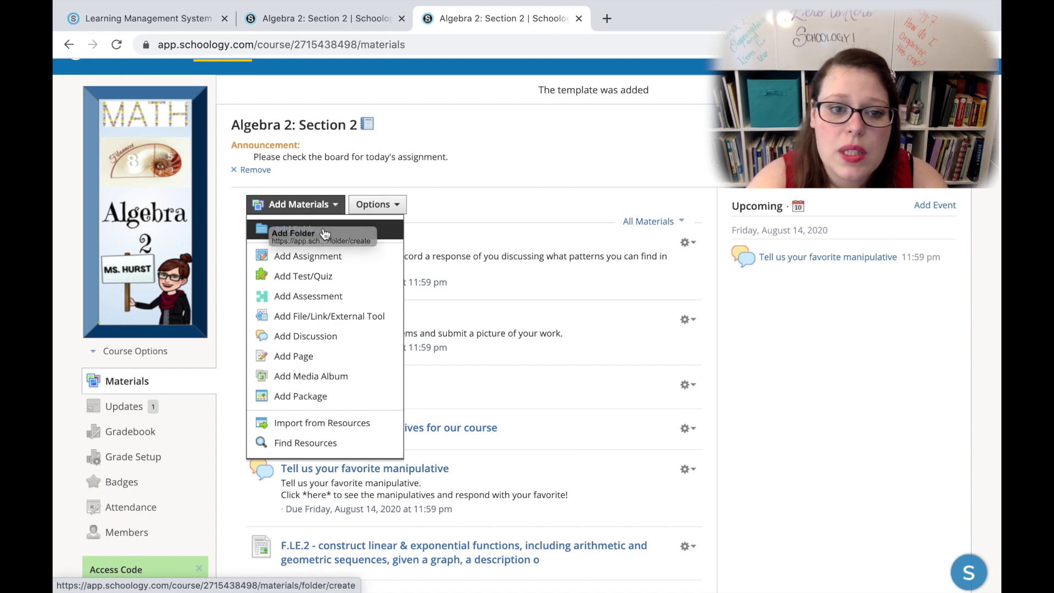
left_click(324, 234)
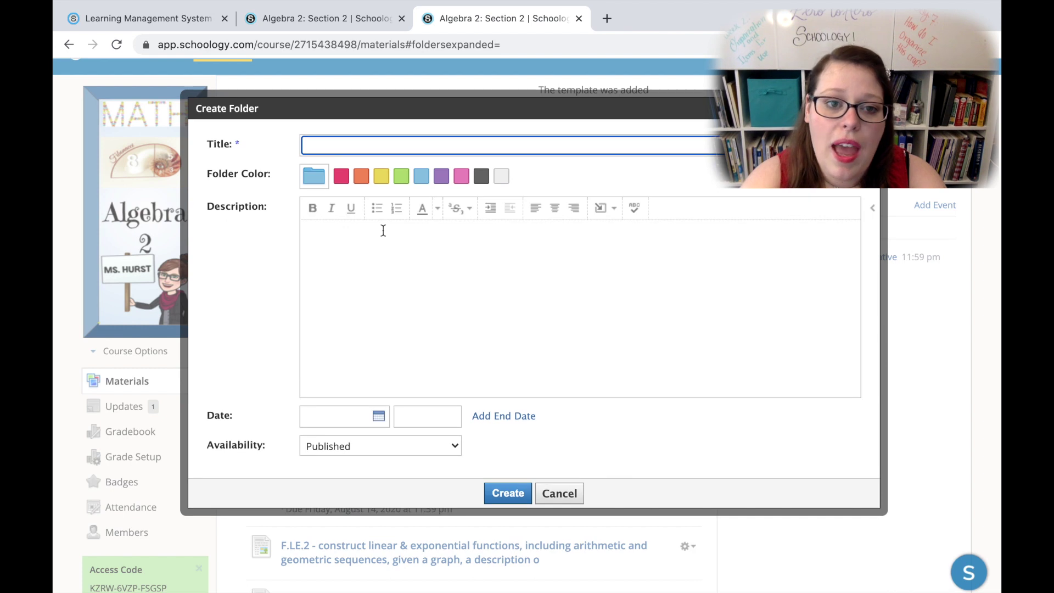
left_click(386, 144)
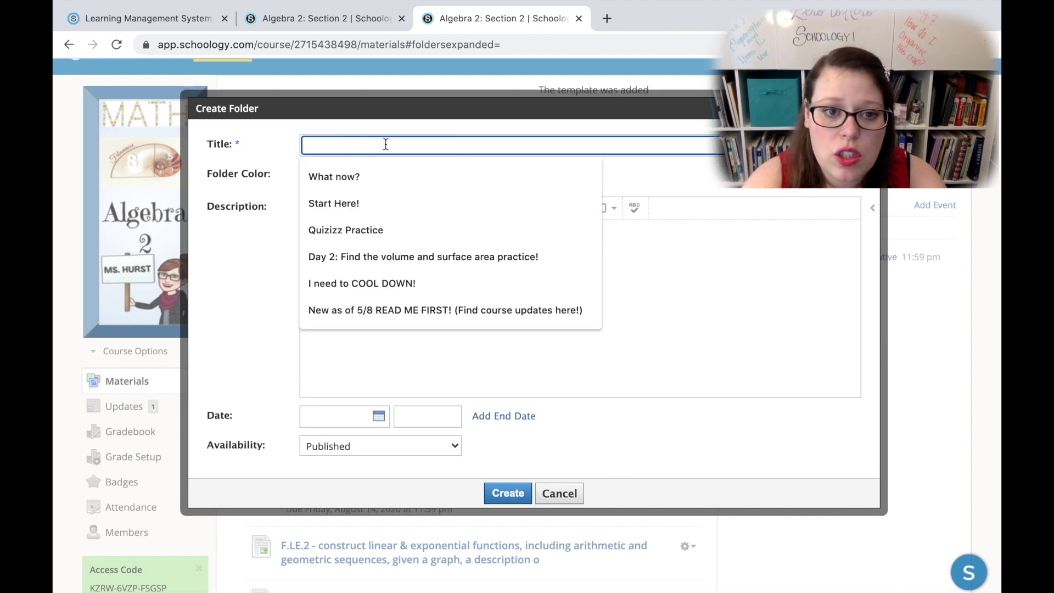
left_click(358, 206)
left_click(404, 274)
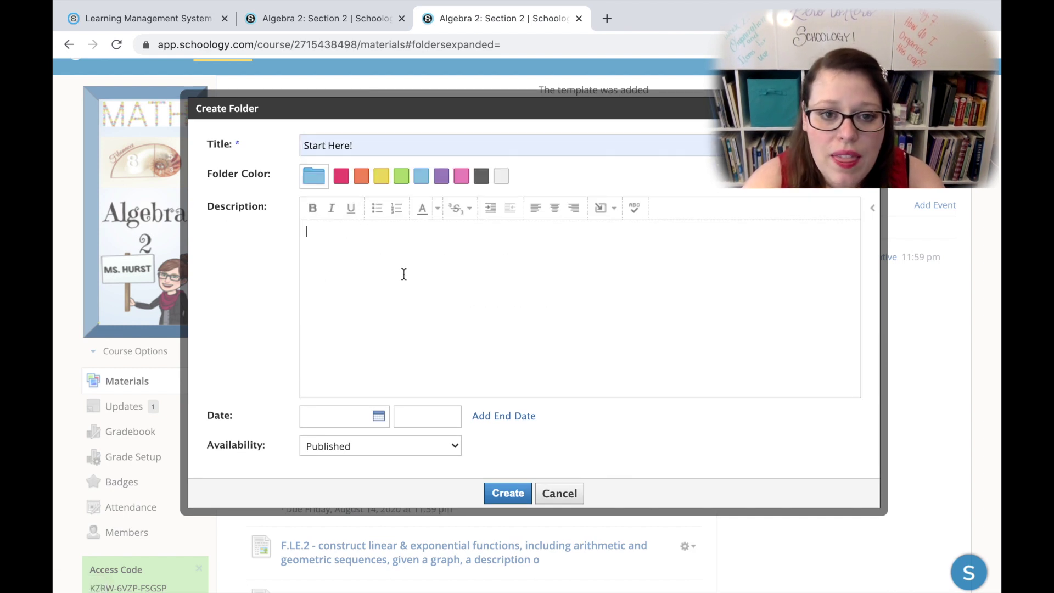
left_click(603, 211)
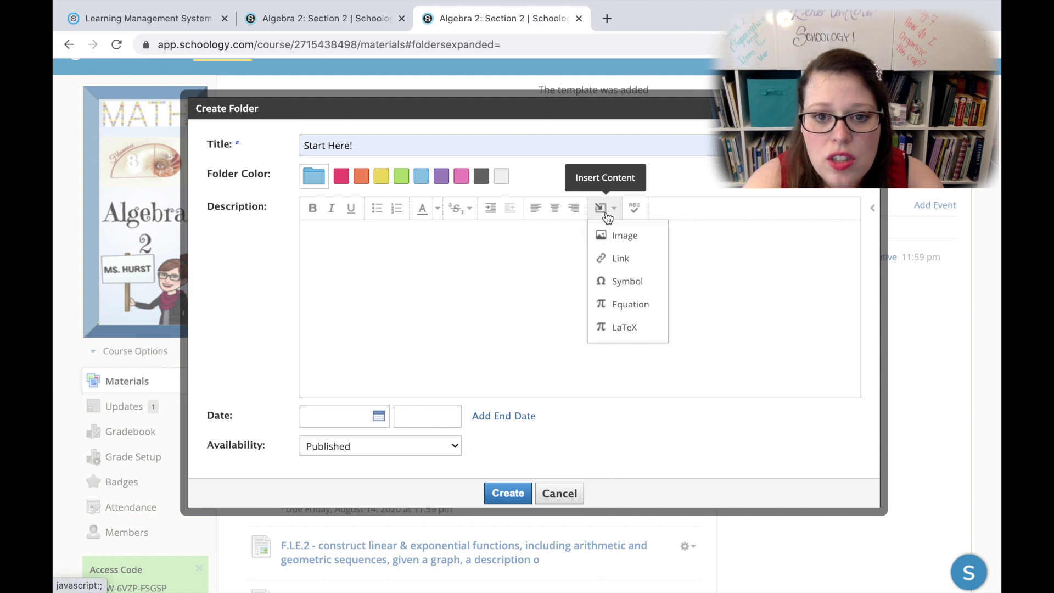
Step: Insert the stoked.png image from the Desktop into the folder description
left_click(637, 247)
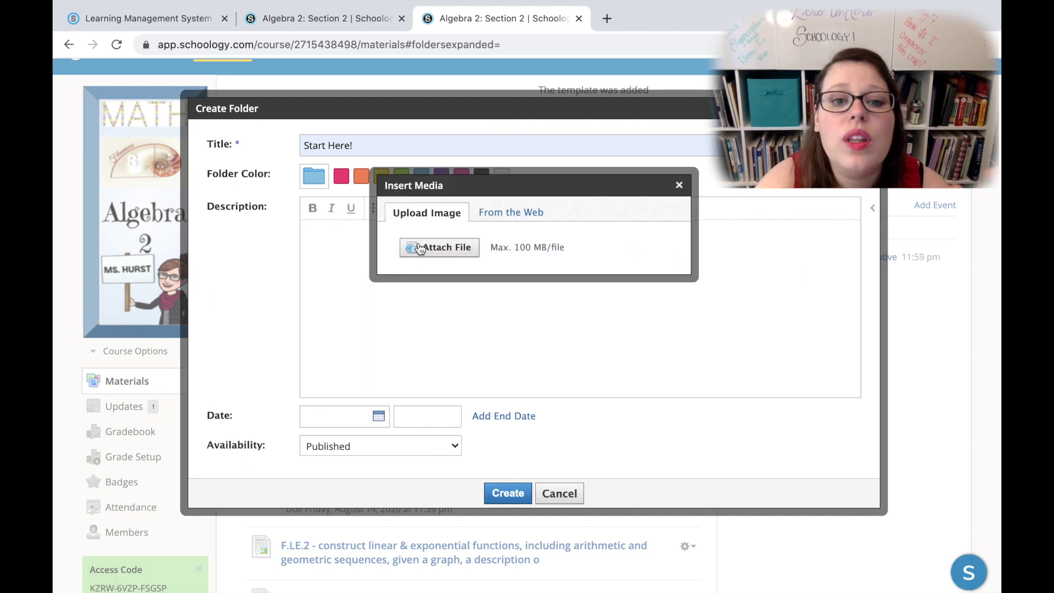
left_click(420, 248)
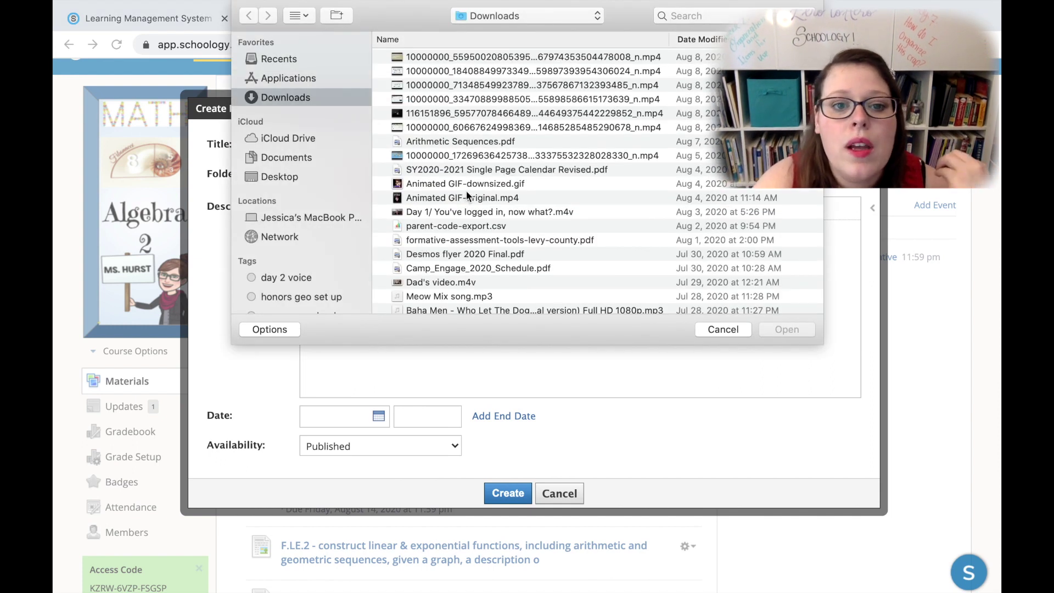
left_click(301, 159)
left_click(297, 178)
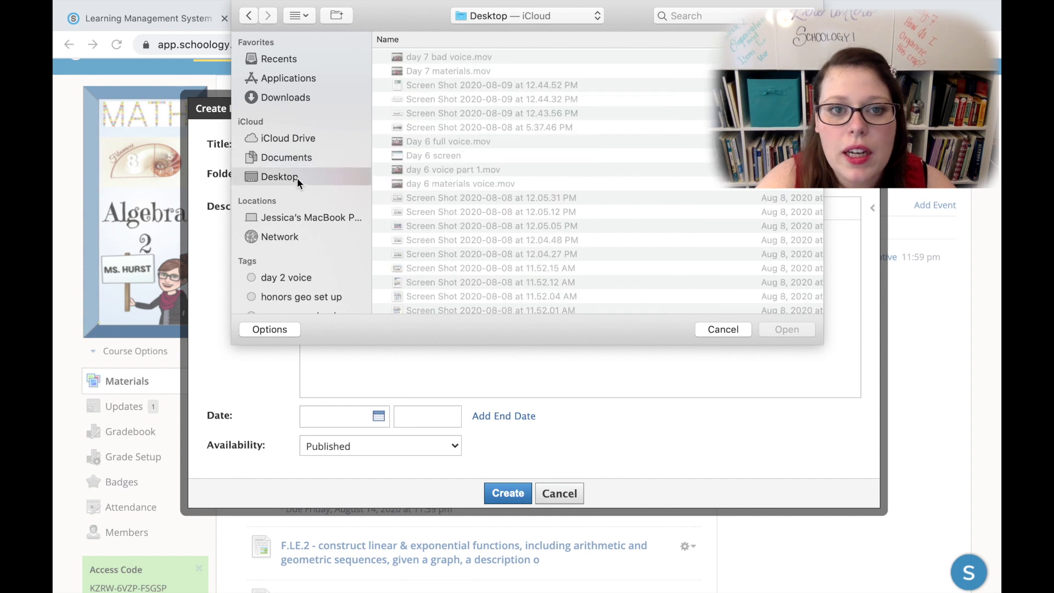
scroll(536, 156, "down", 10)
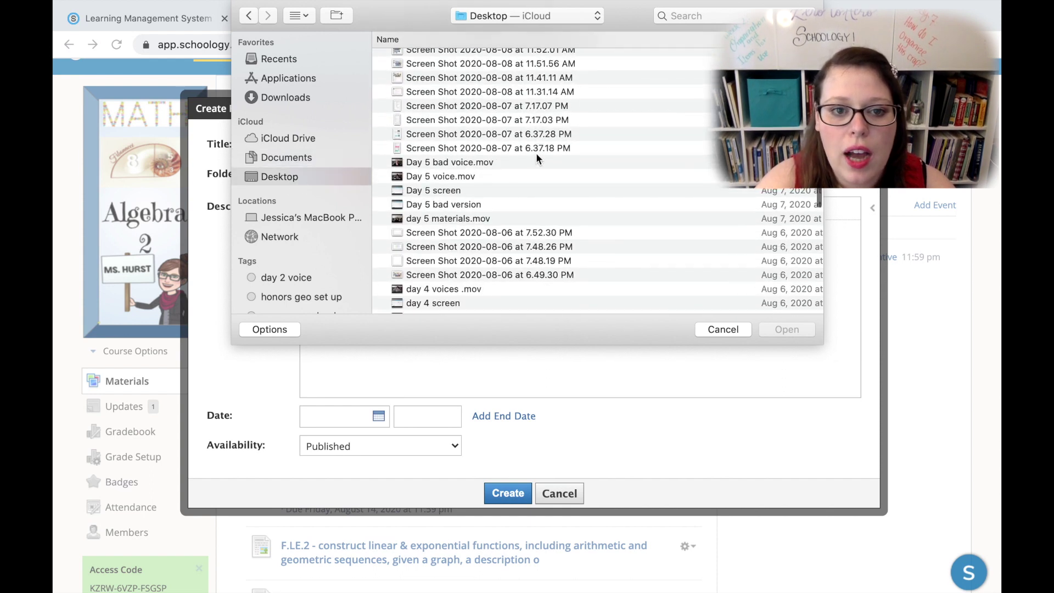
scroll(536, 152, "down", 15)
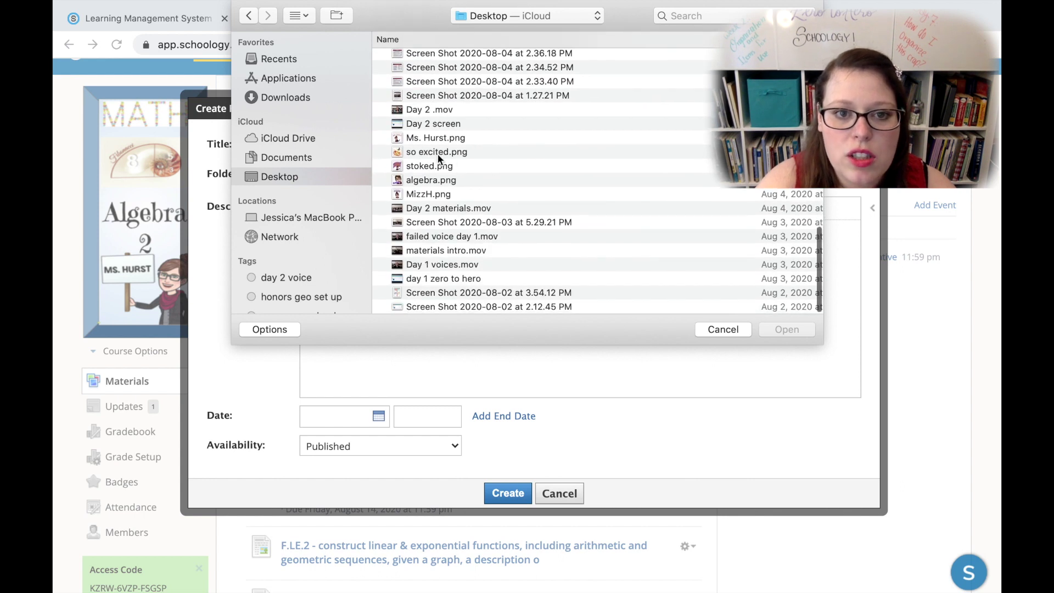
left_click(436, 166)
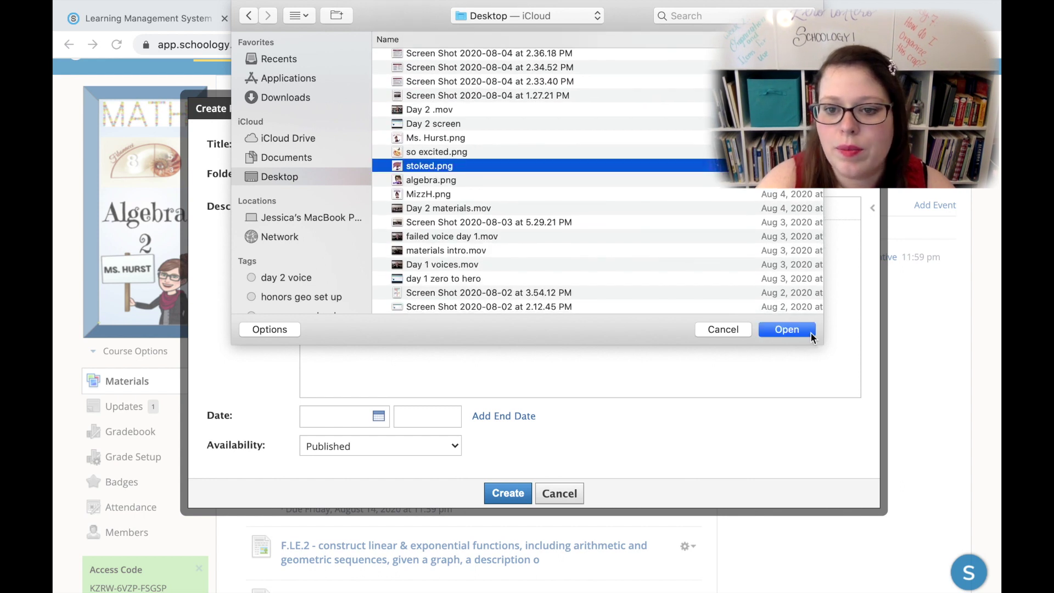
left_click(809, 330)
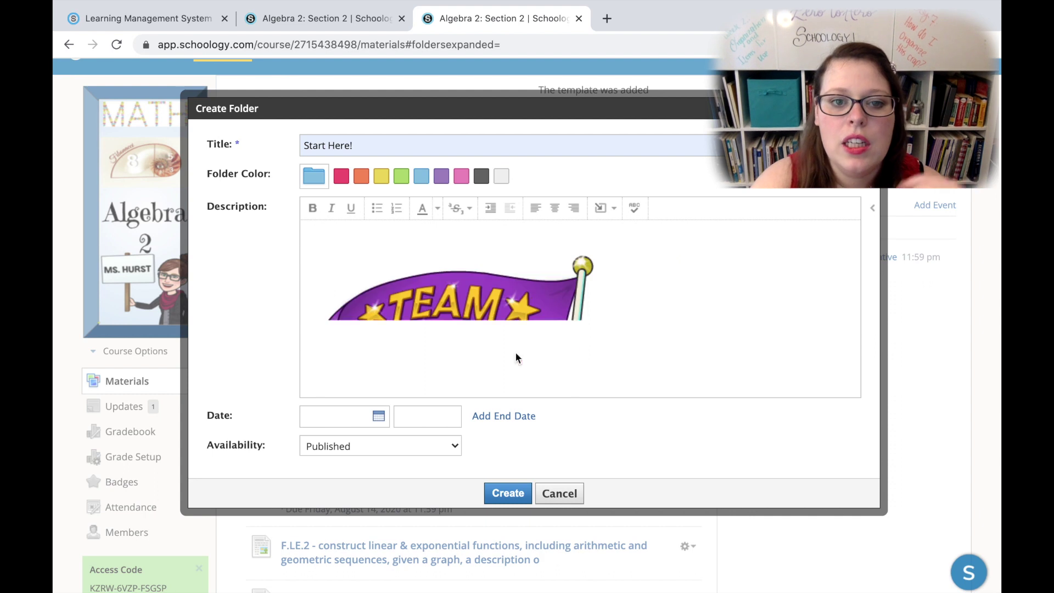
scroll(657, 356, "down", 3)
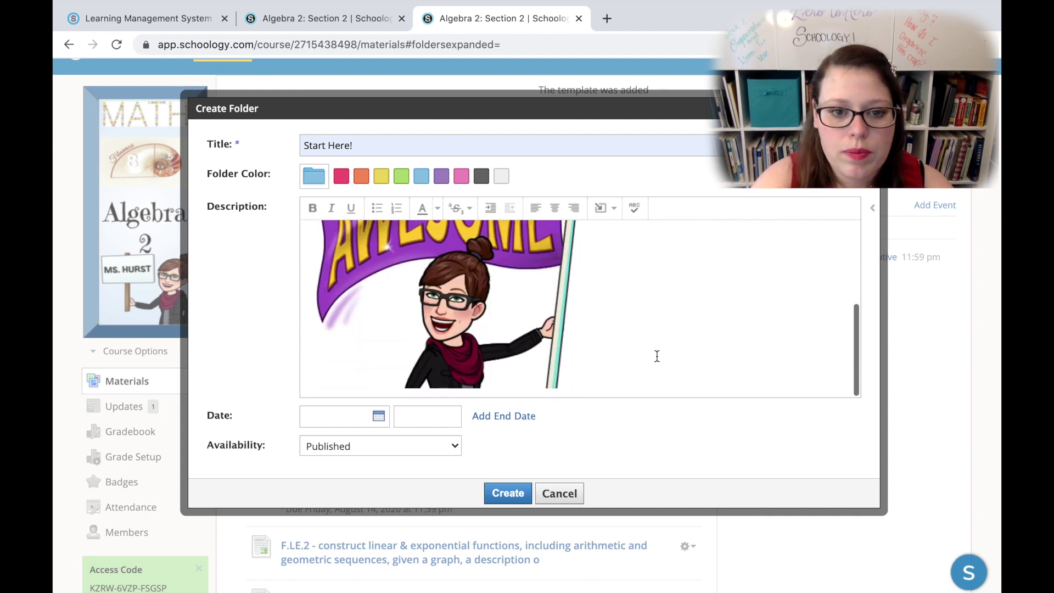
scroll(657, 356, "up", 3)
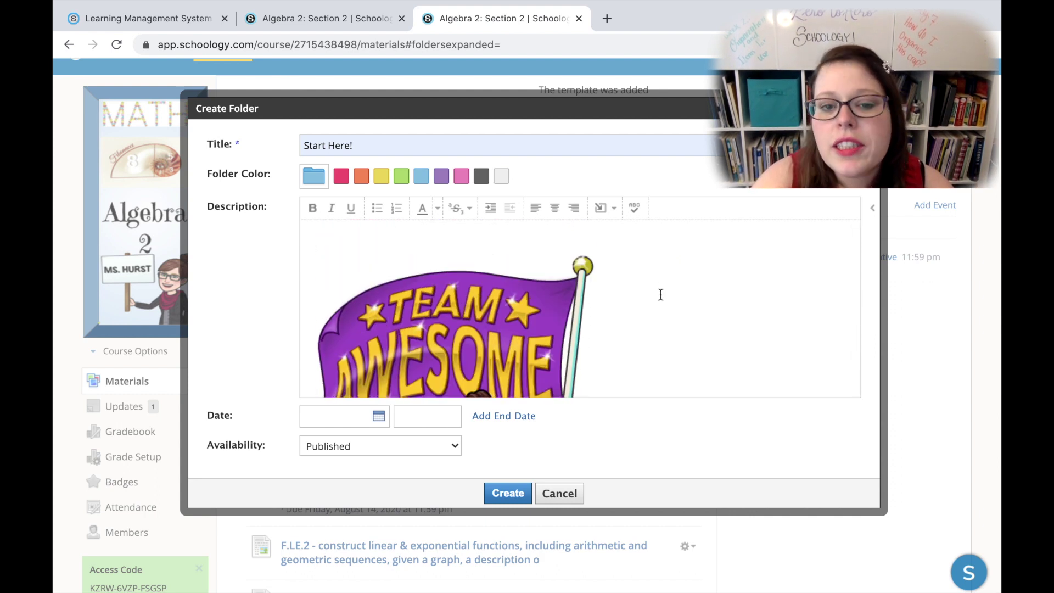
left_click(655, 241)
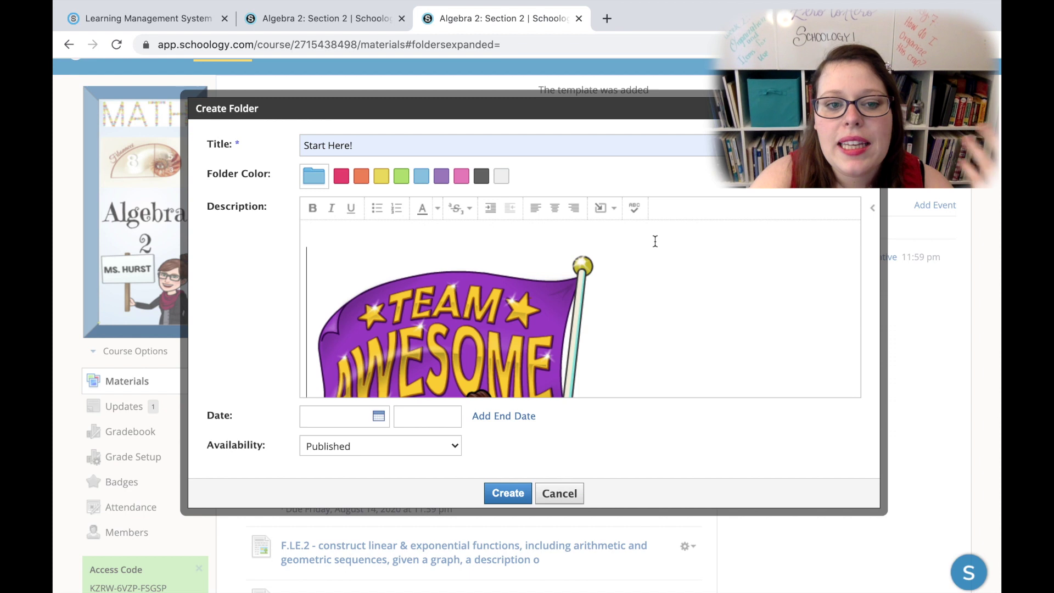
left_click(611, 216)
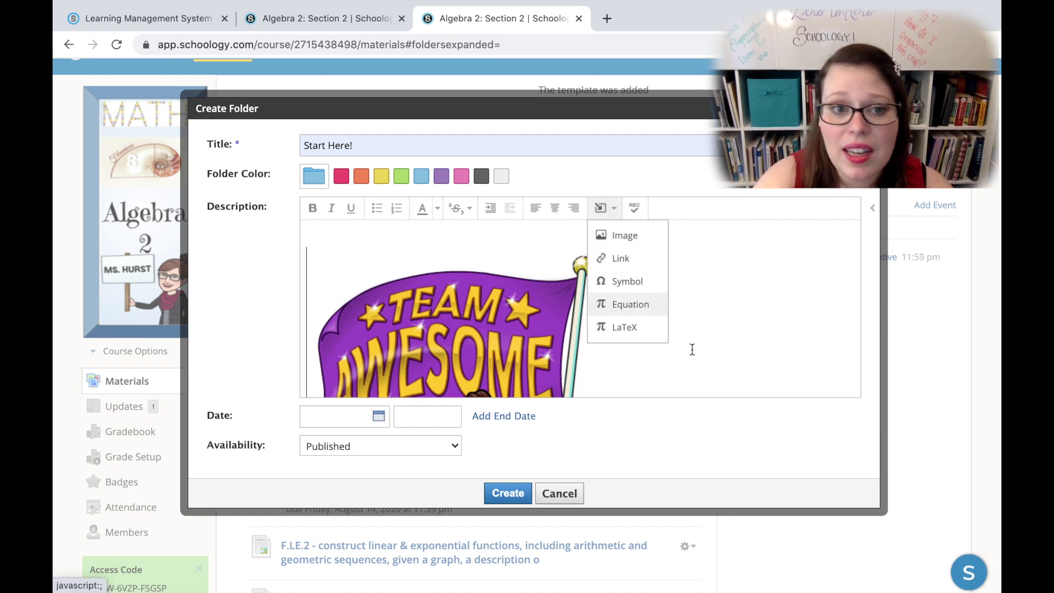
scroll(693, 357, "down", 3)
scroll(585, 436, "down", 3)
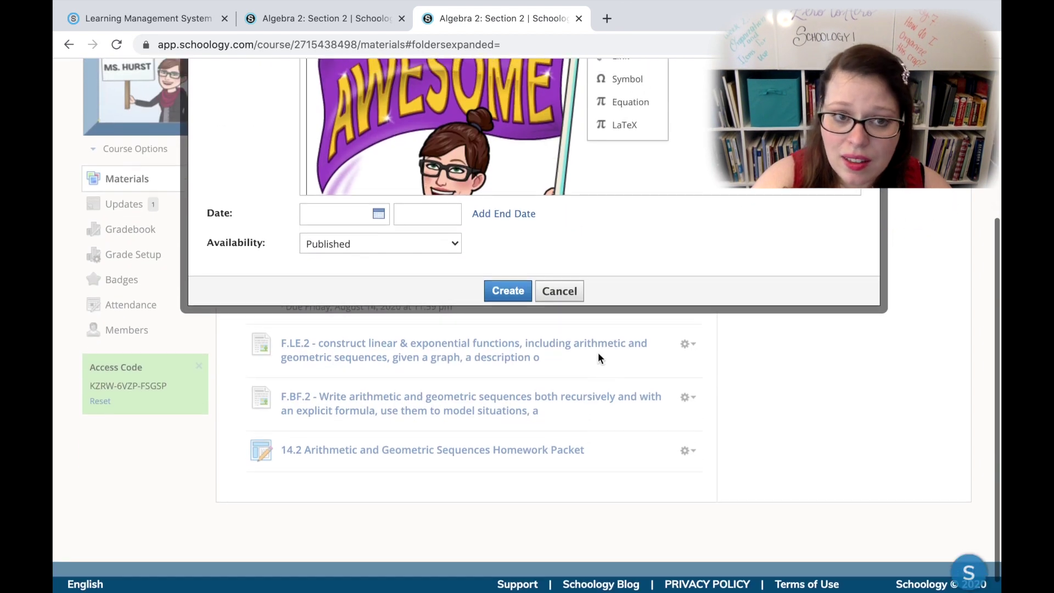
scroll(598, 354, "up", 4)
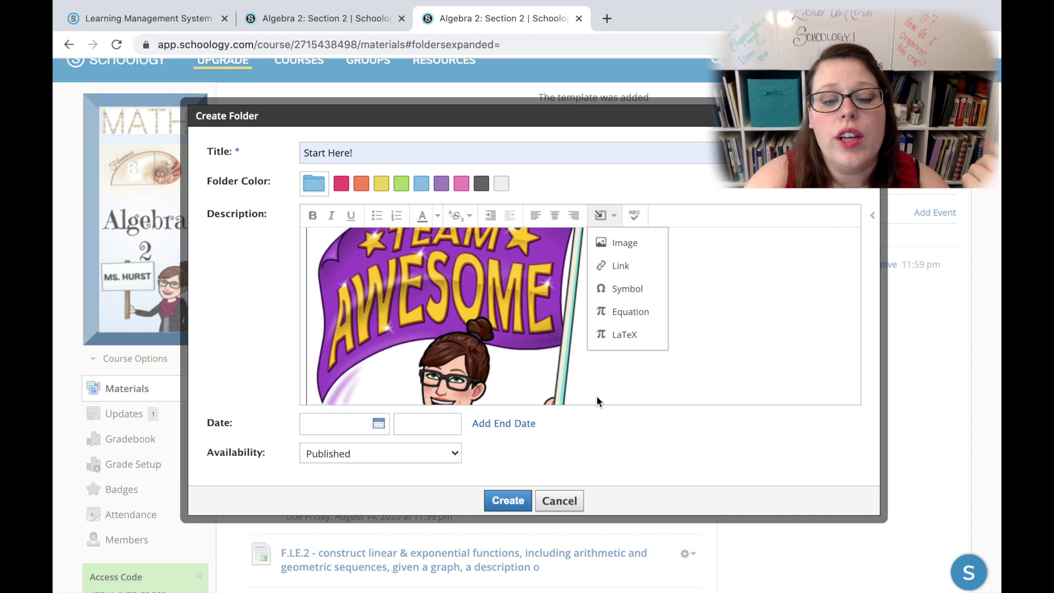
Step: Give the folder a start date of 8/13/20 and an end date of 8/21/20
left_click(378, 425)
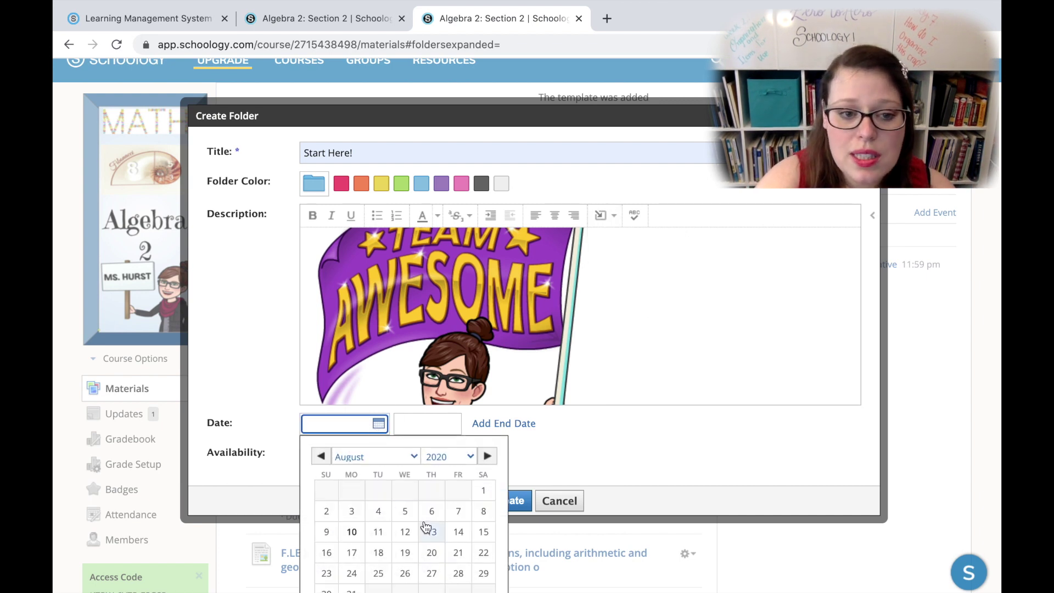
scroll(427, 526, "down", 1)
left_click(432, 500)
left_click(499, 393)
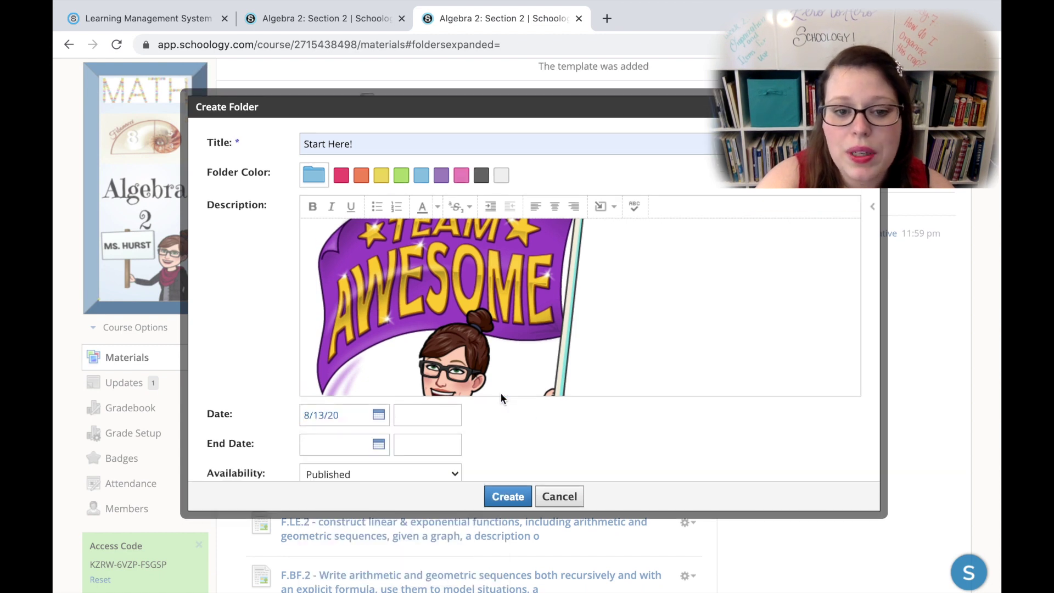
left_click(382, 445)
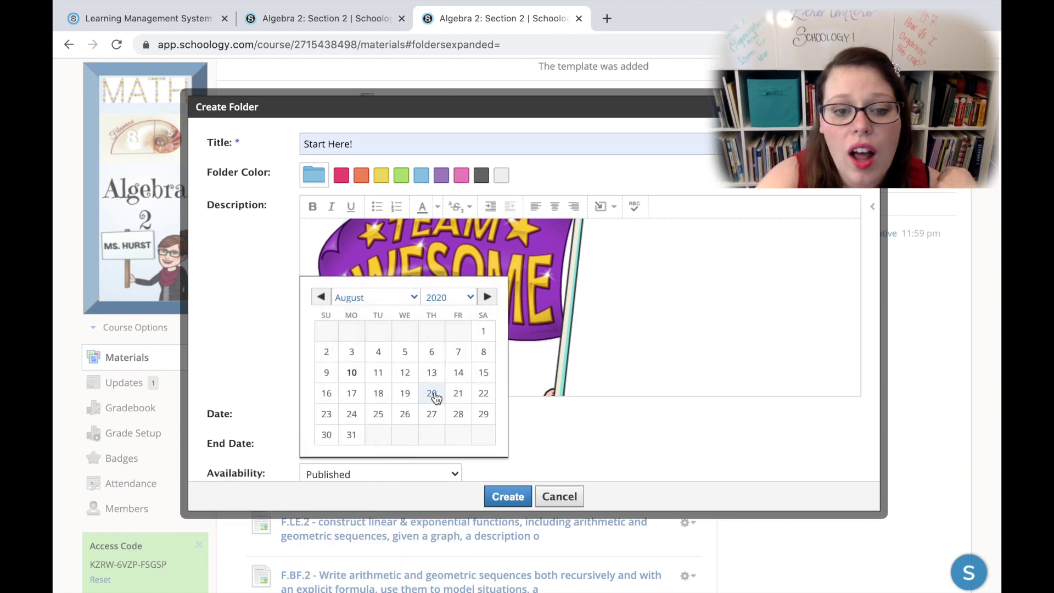
left_click(458, 392)
Step: Set availability to 'Published during date range' and create the Start Here! folder
scroll(565, 422, "down", 1)
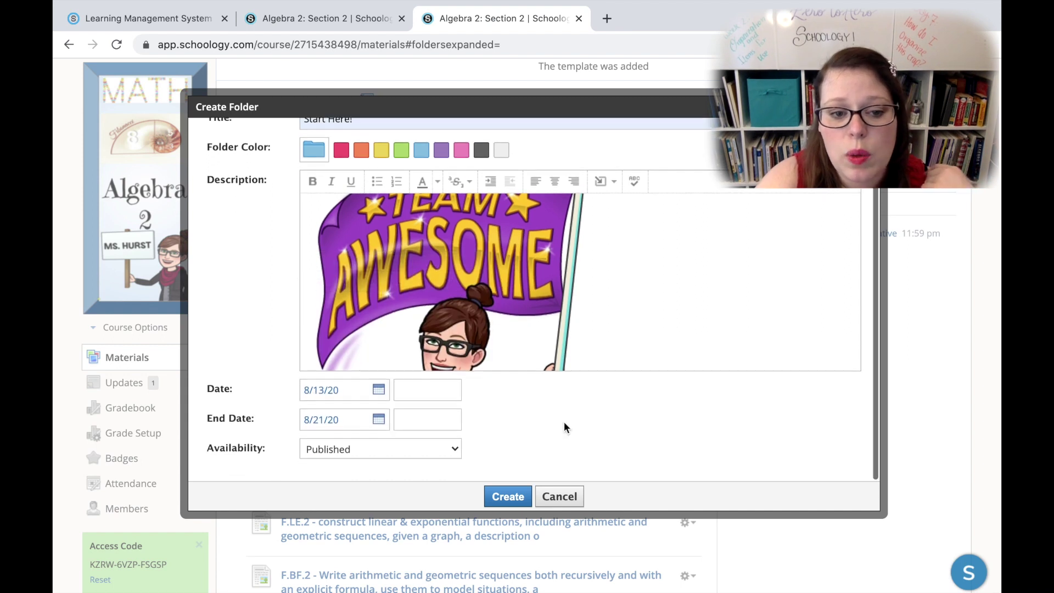
left_click(458, 449)
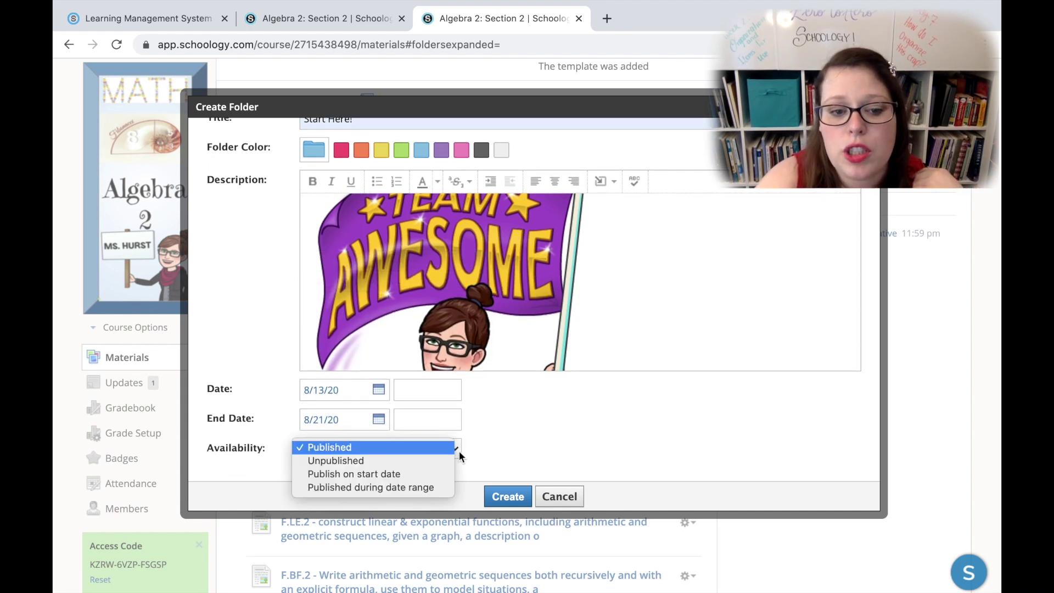
left_click(430, 475)
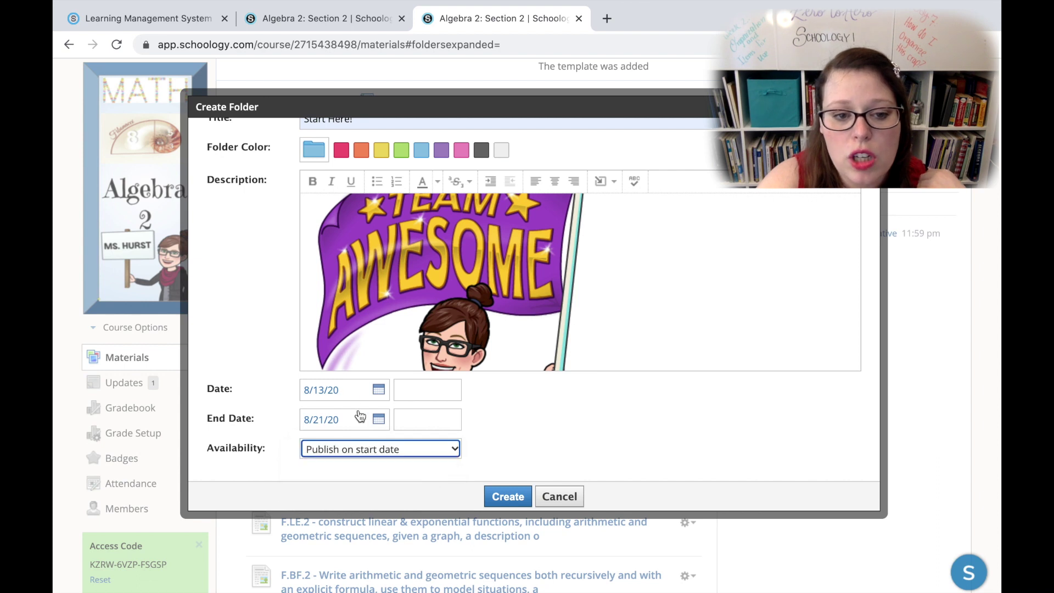
left_click(430, 449)
left_click(435, 463)
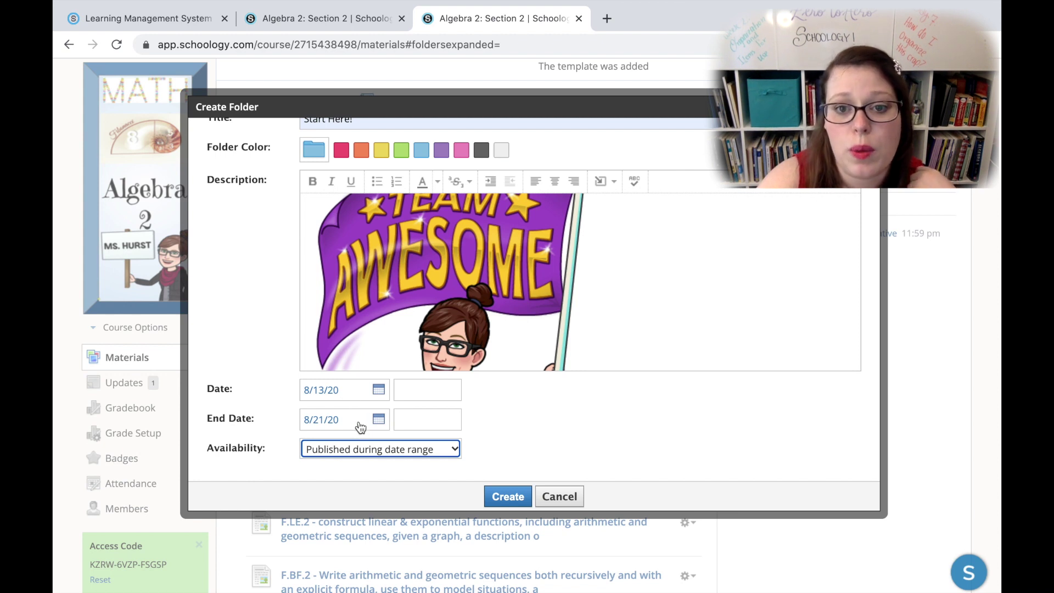
left_click(507, 497)
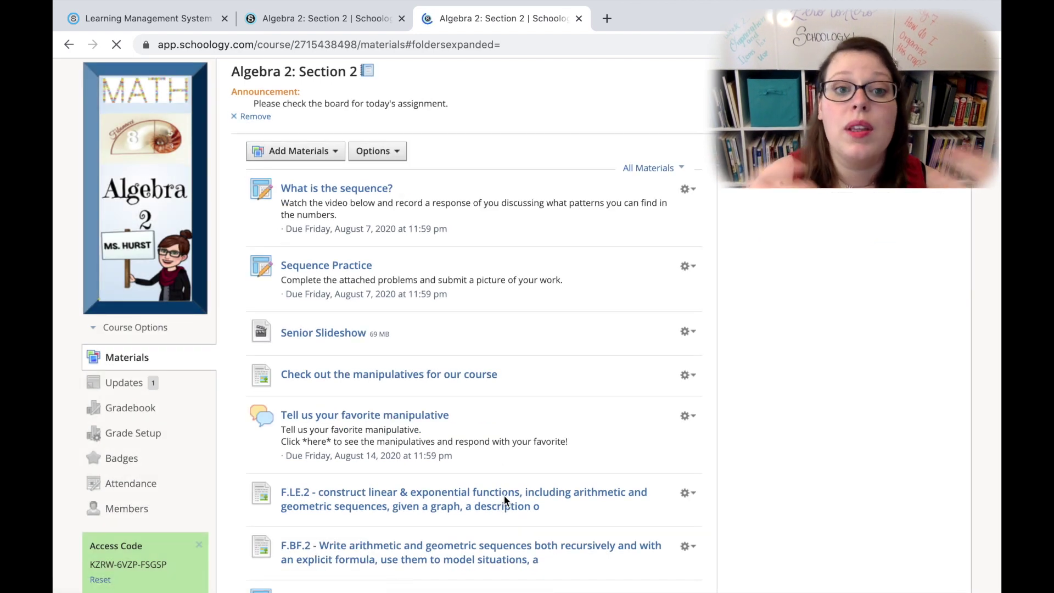
Step: Drag the 14.2 Homework Packet onto the Start Here! folder row
scroll(390, 403, "down", 6)
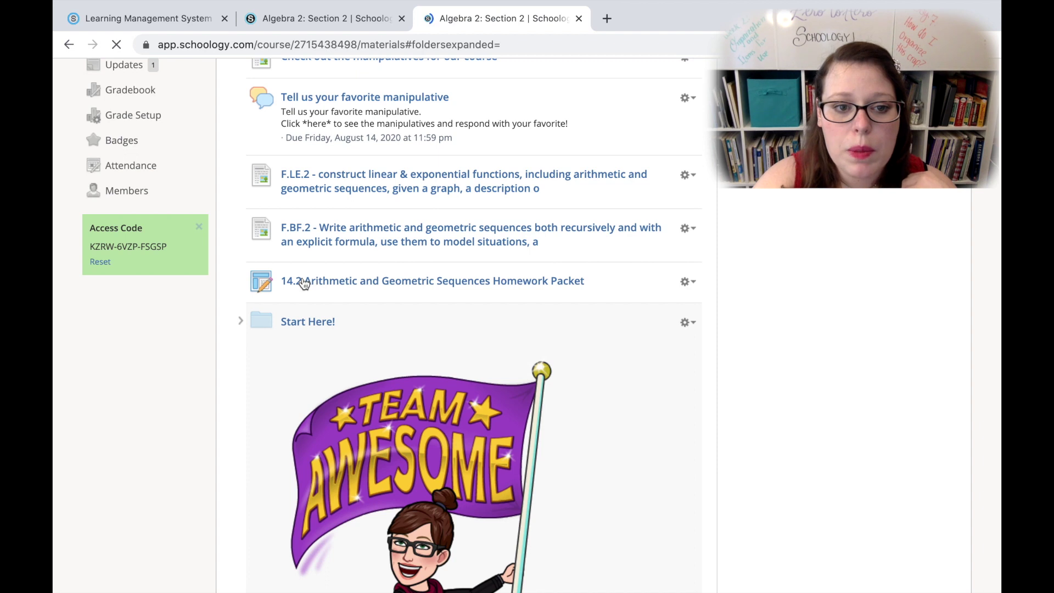
left_click_drag(261, 279, 291, 464)
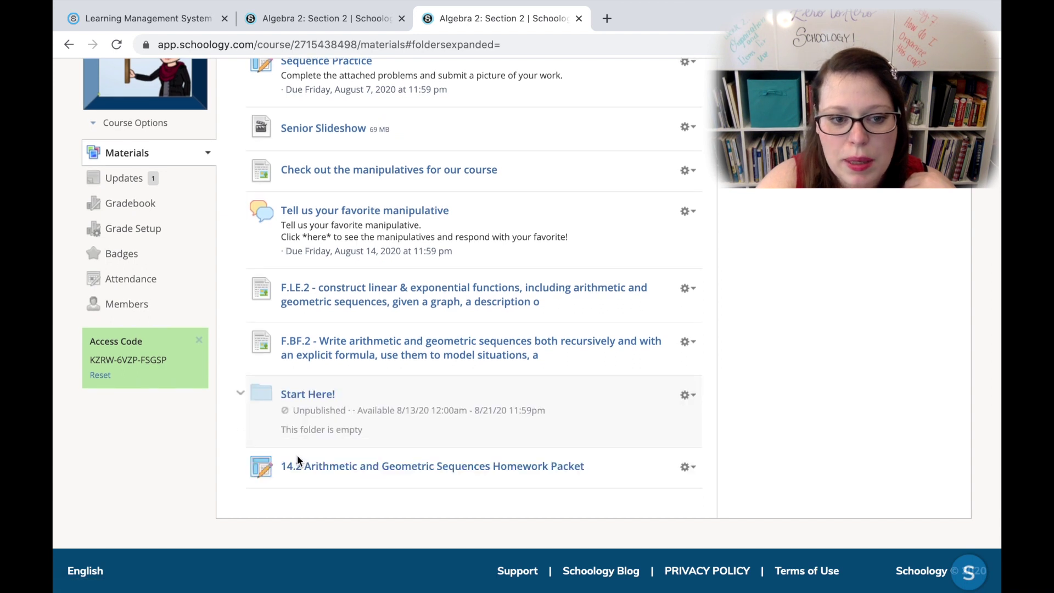
Step: Move the 14.2 Arithmetic and Geometric Sequences Homework Packet into the Start Here! folder
left_click(689, 468)
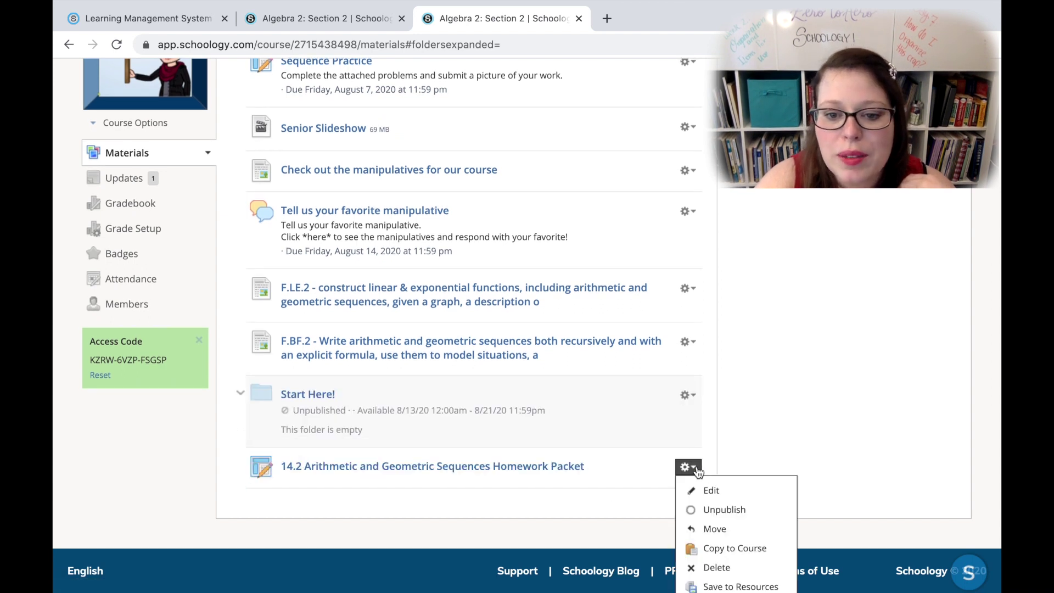
left_click(736, 531)
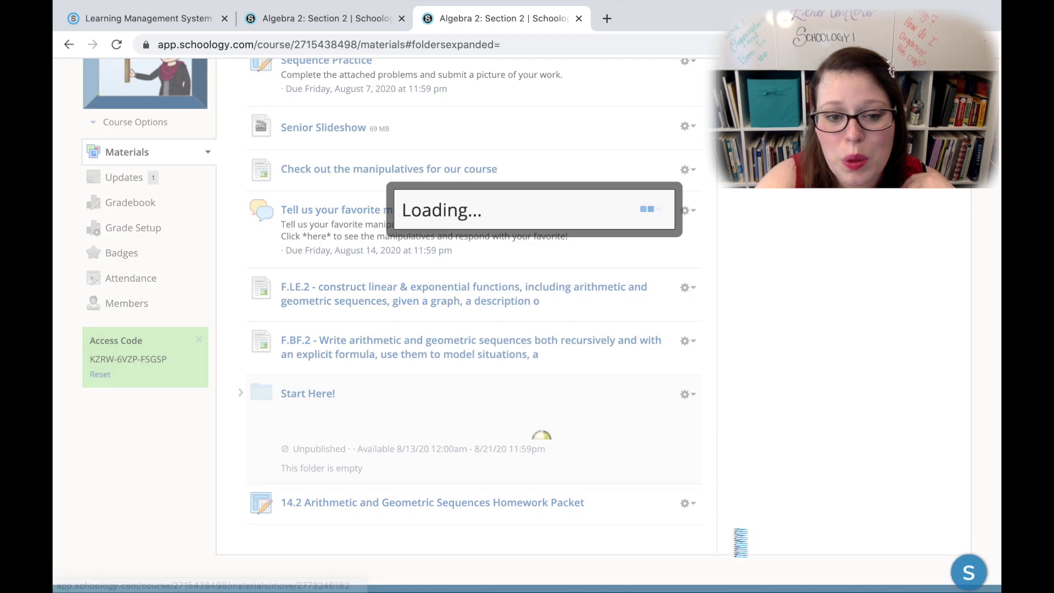
left_click(548, 217)
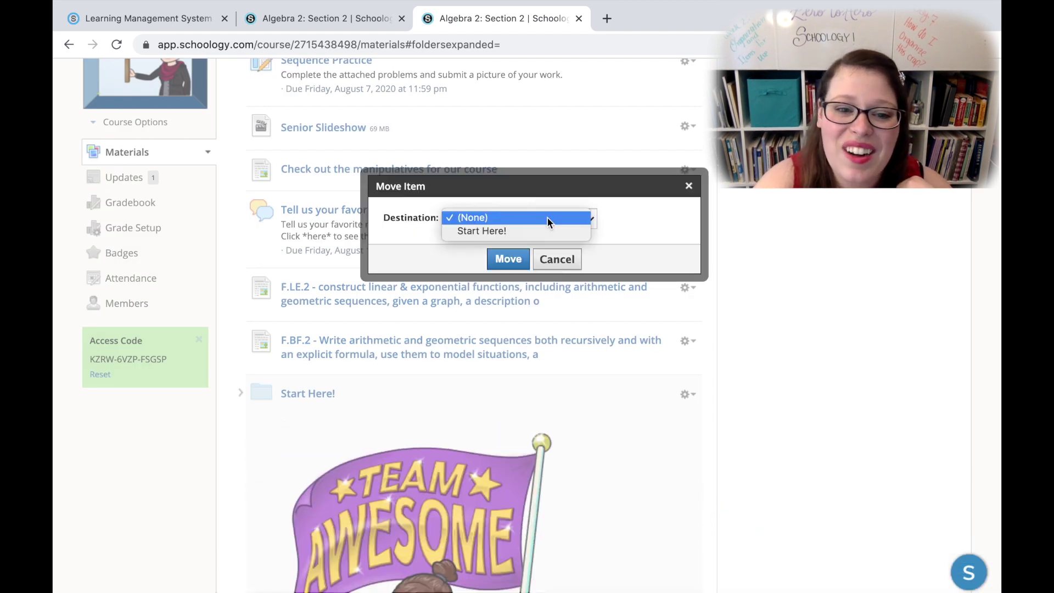
left_click(525, 231)
left_click(516, 259)
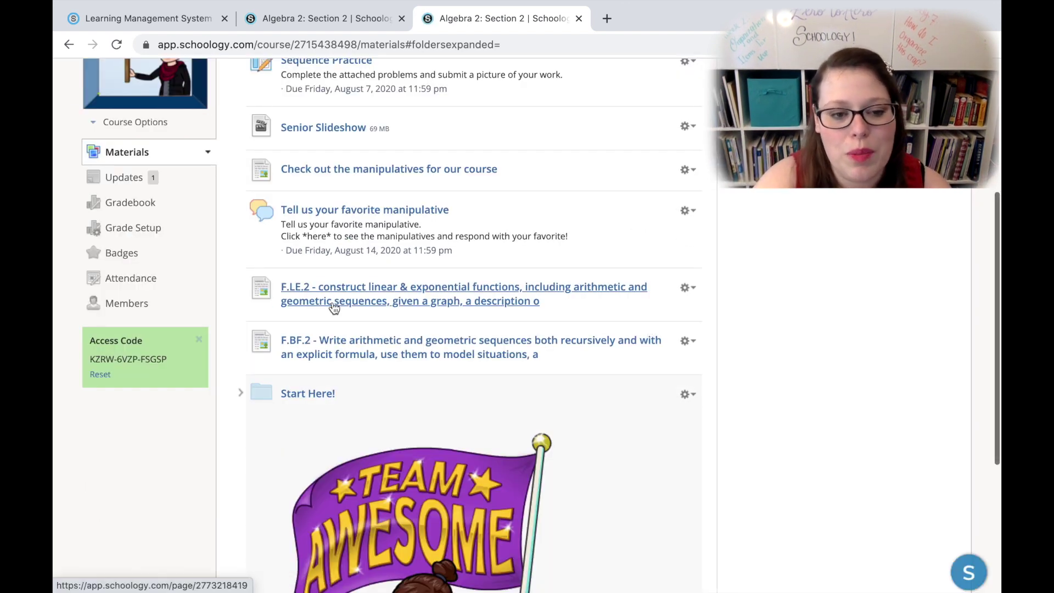
scroll(327, 445, "down", 1)
scroll(327, 445, "down", 3)
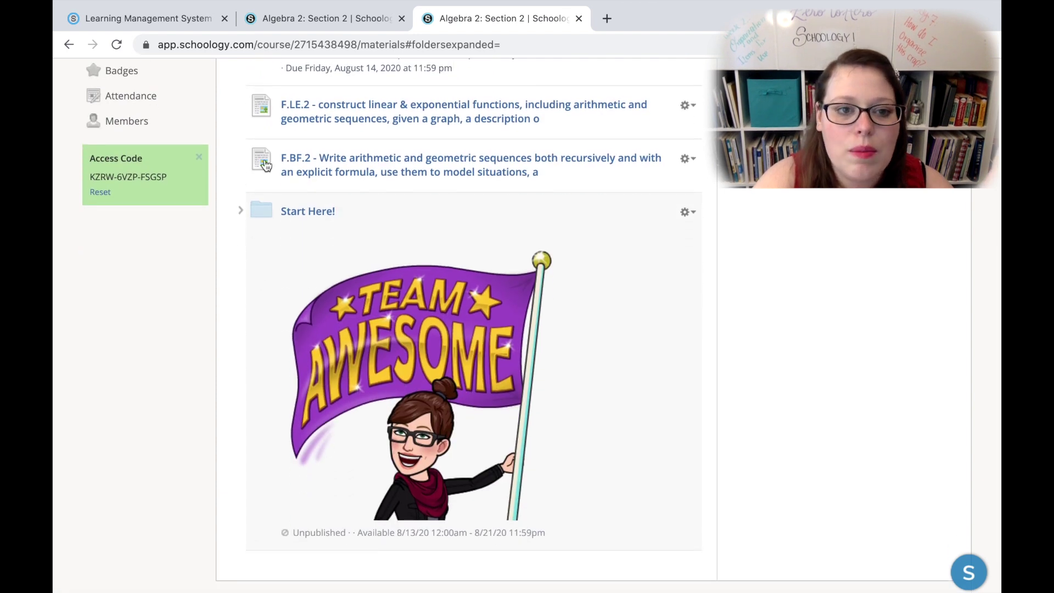
Step: Drag the F.BF.2, F.LE.2, manipulatives and discussion items into Start Here!, then collapse it
left_click(241, 210)
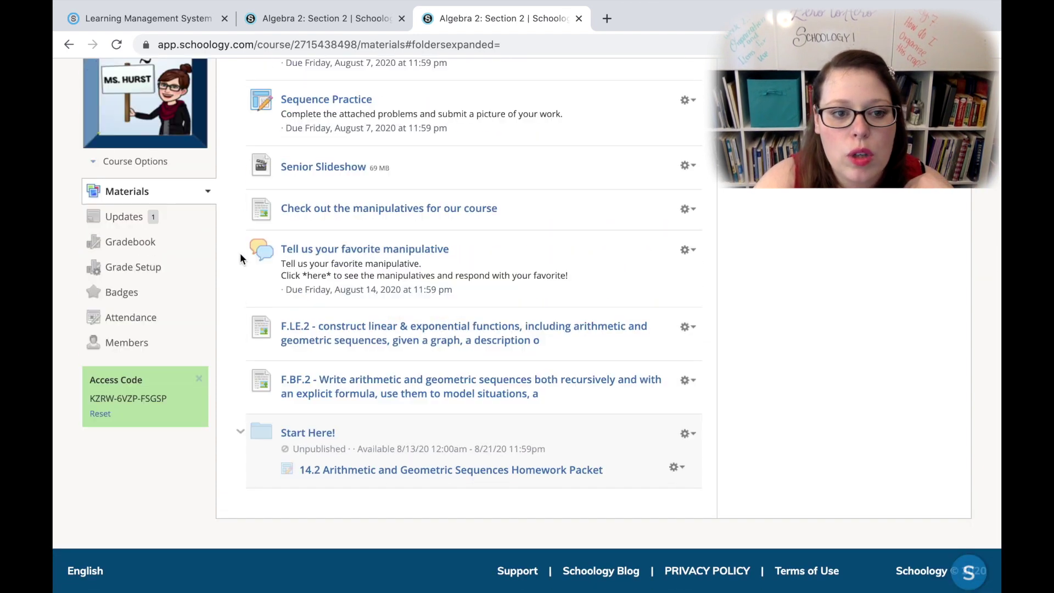
left_click_drag(307, 379, 348, 431)
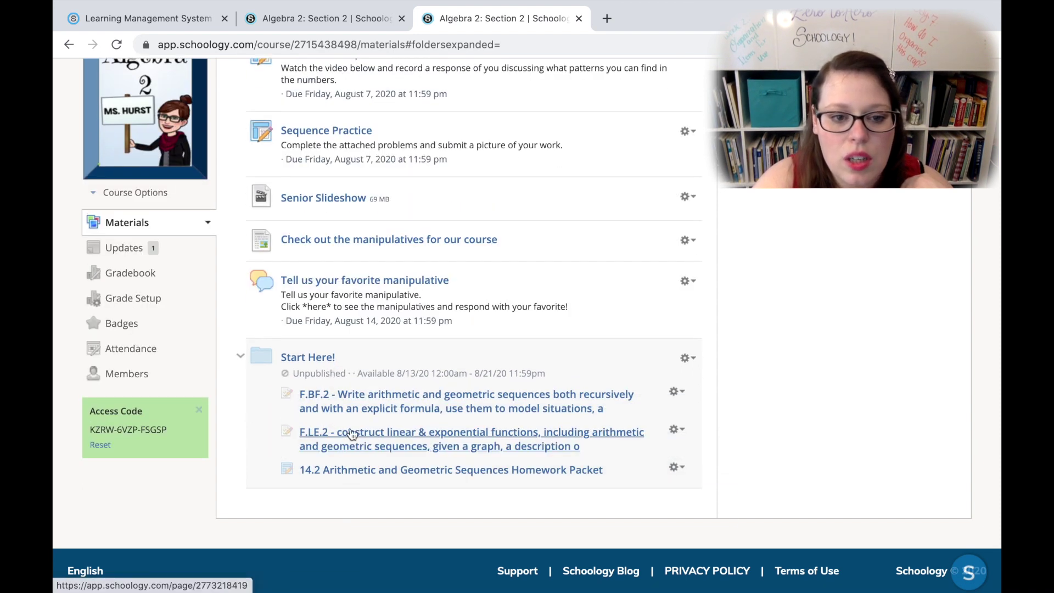
left_click_drag(343, 332, 368, 403)
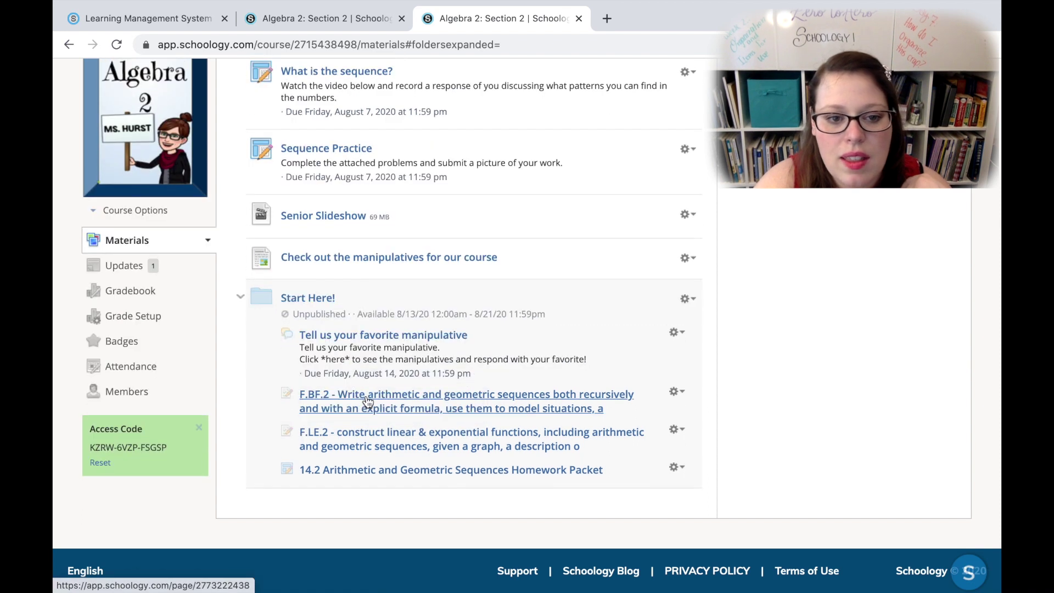
scroll(365, 402, "up", 1)
left_click_drag(345, 304, 372, 358)
left_click(240, 316)
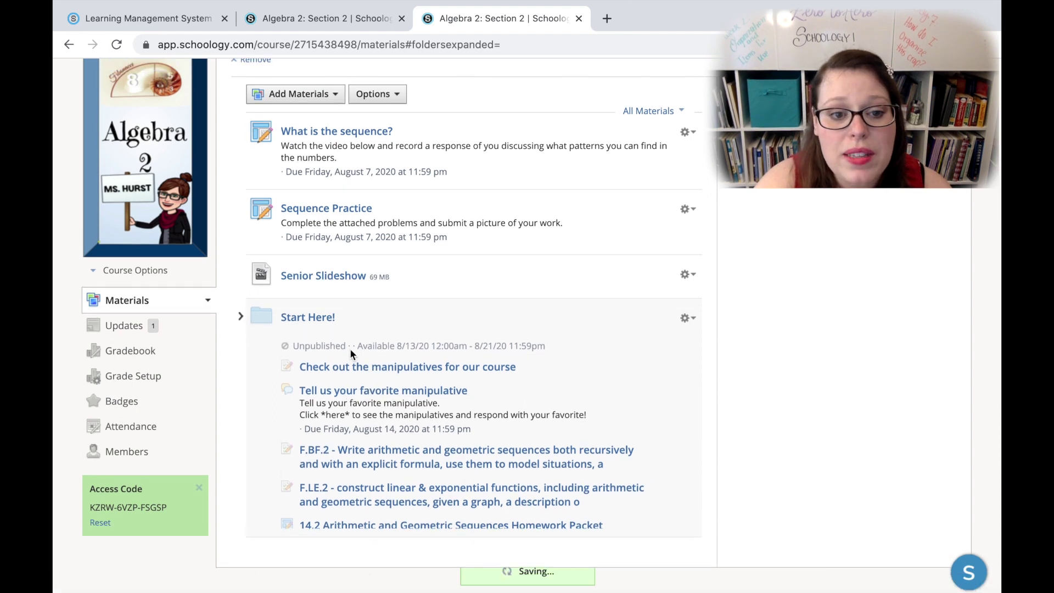
scroll(352, 356, "down", 2)
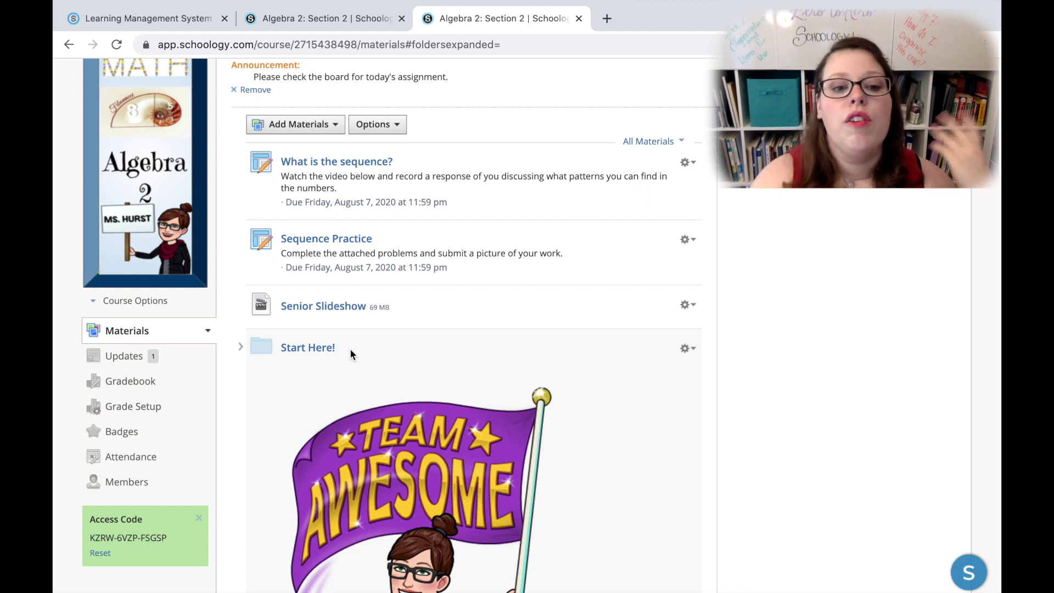
Step: Check the Add Materials options, then bring up the Groups panel
left_click(322, 132)
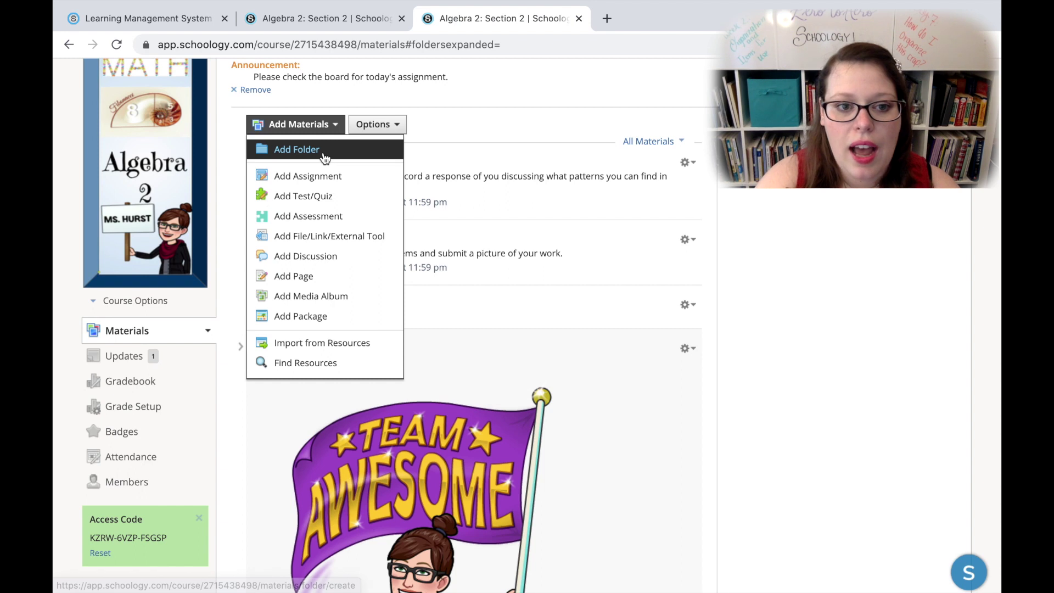
left_click(495, 160)
scroll(495, 159, "up", 2)
scroll(495, 165, "down", 1)
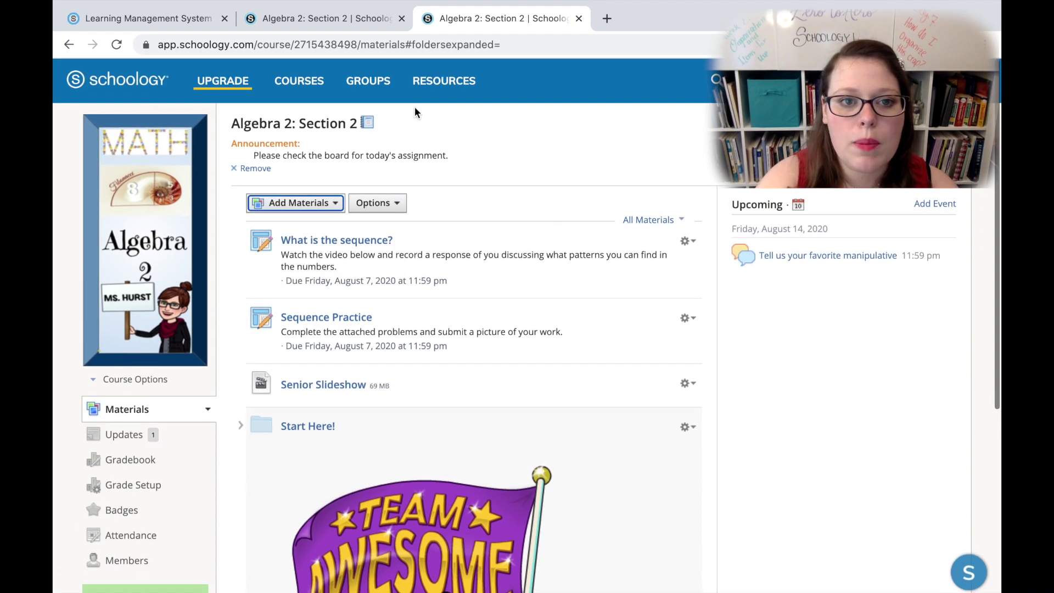
left_click(386, 90)
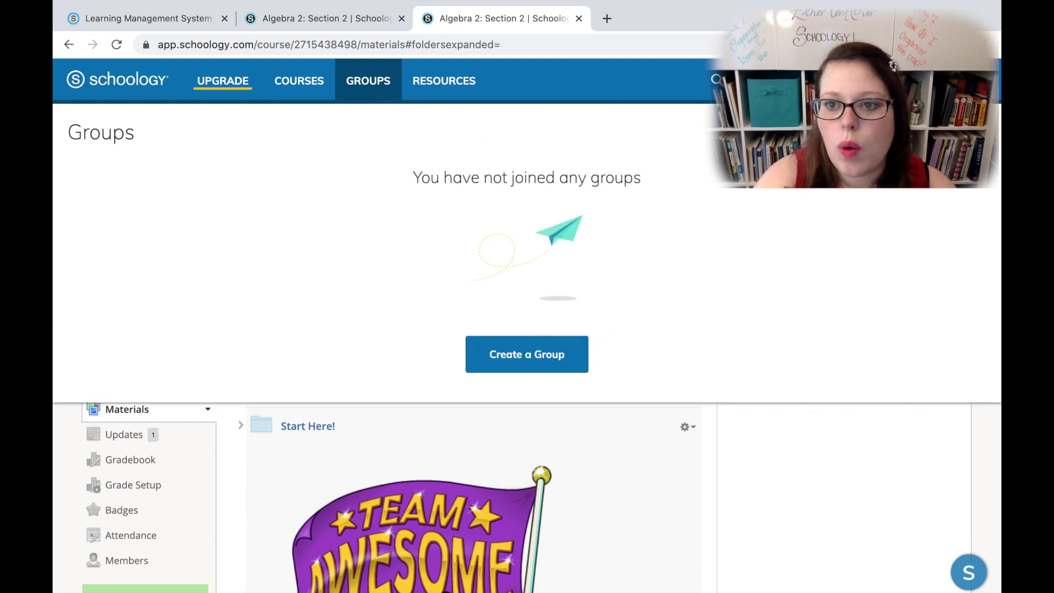
Step: Join the Sharing Resources 2020 group with the pasted access code and enter it
left_click(368, 81)
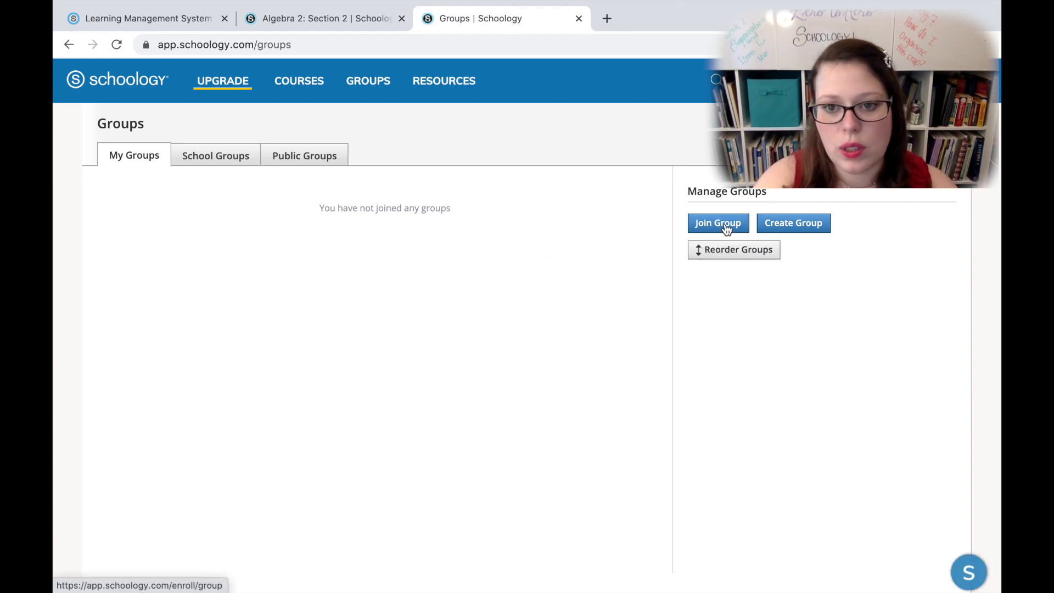
left_click(726, 227)
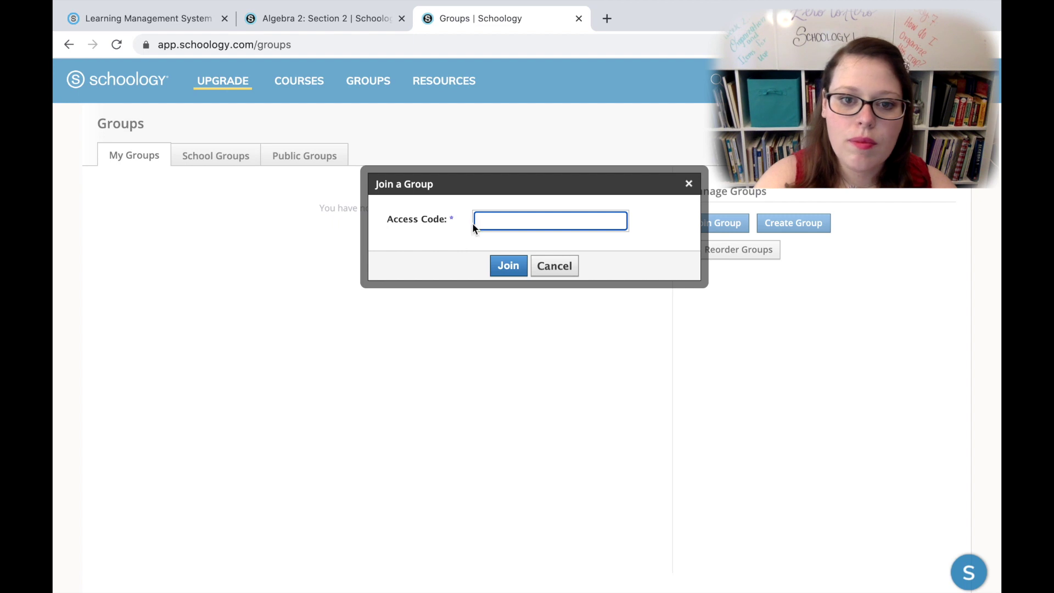
left_click(521, 222)
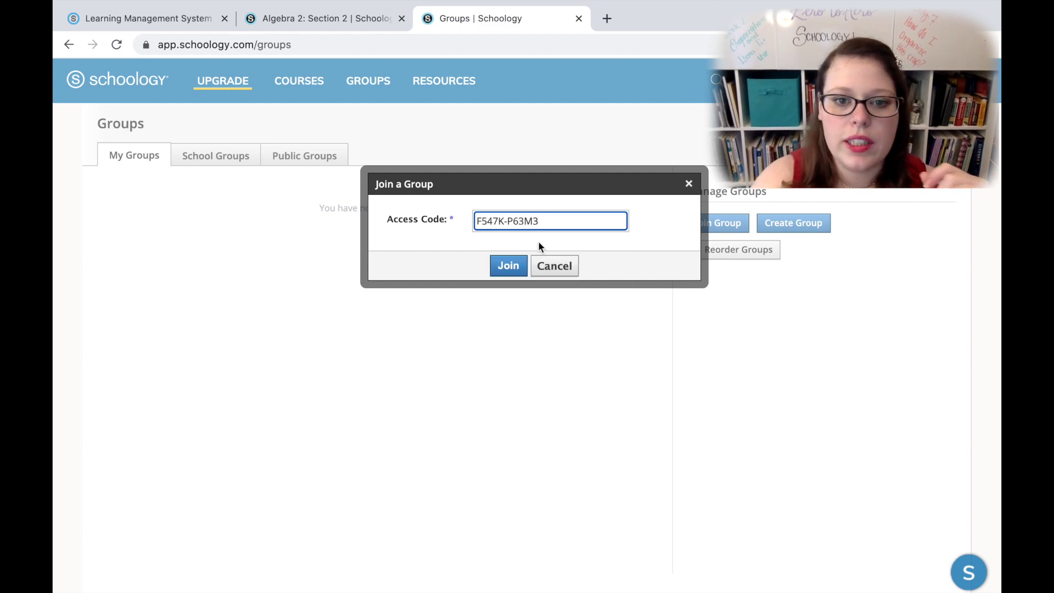
left_click(511, 271)
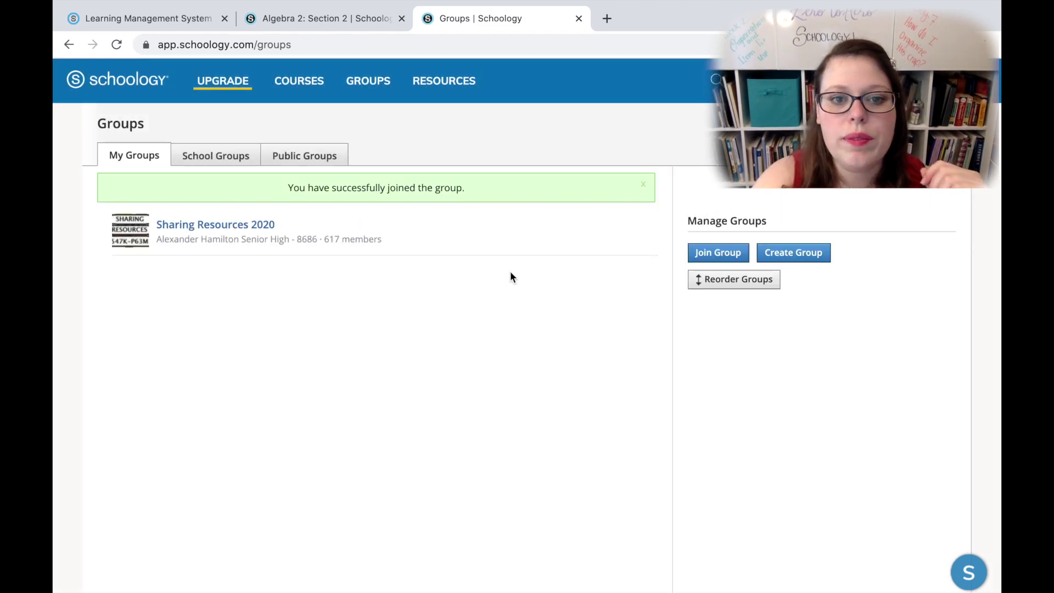
left_click(216, 231)
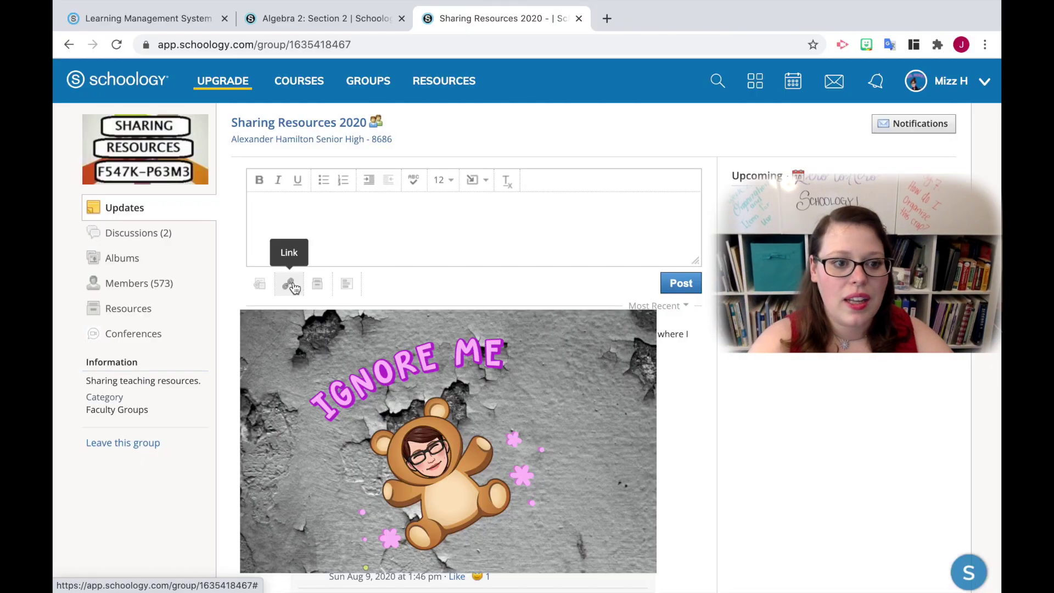
Step: Browse the Sharing Resources 2020 group's Resources folders and enter the Math folder
left_click(110, 317)
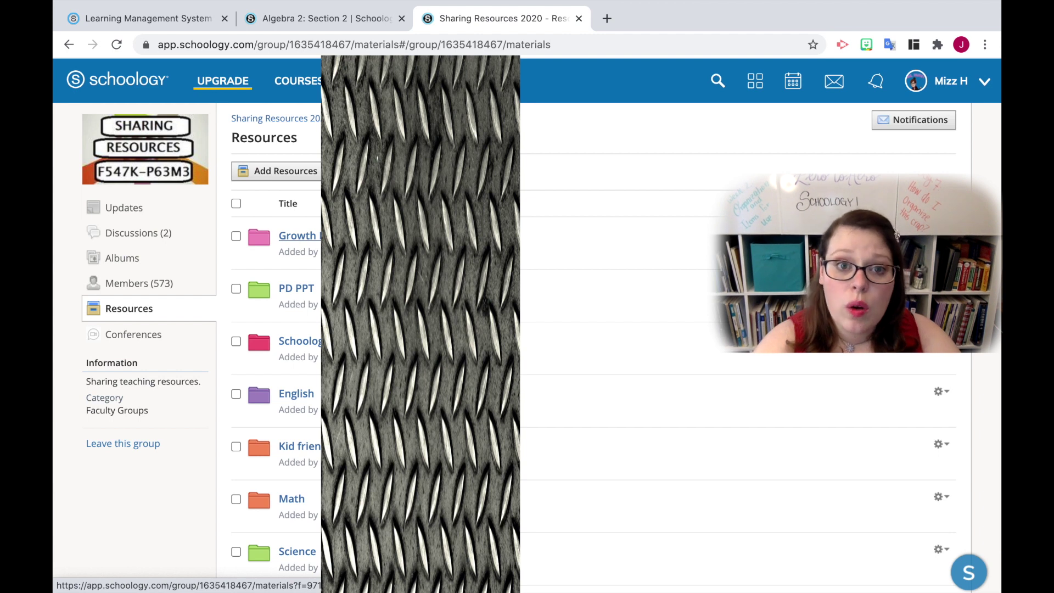
scroll(604, 324, "down", 5)
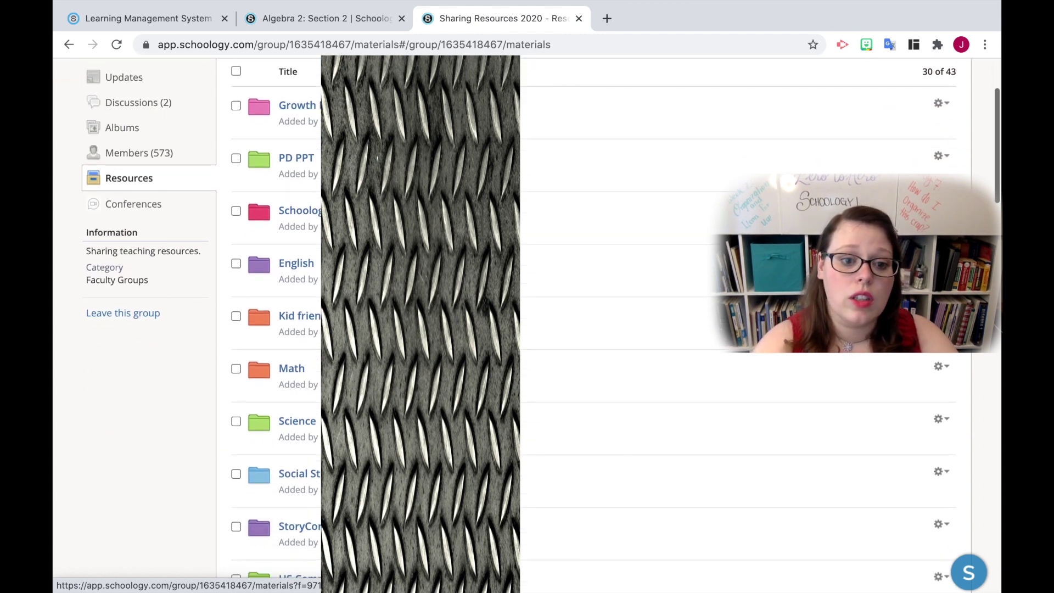
scroll(300, 242, "down", 5)
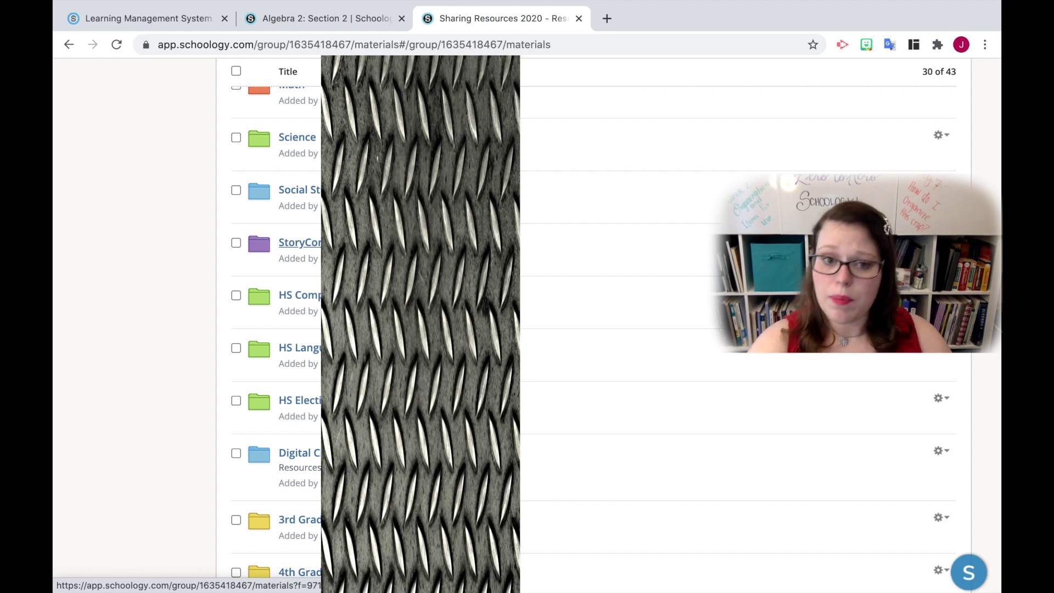
scroll(300, 242, "down", 10)
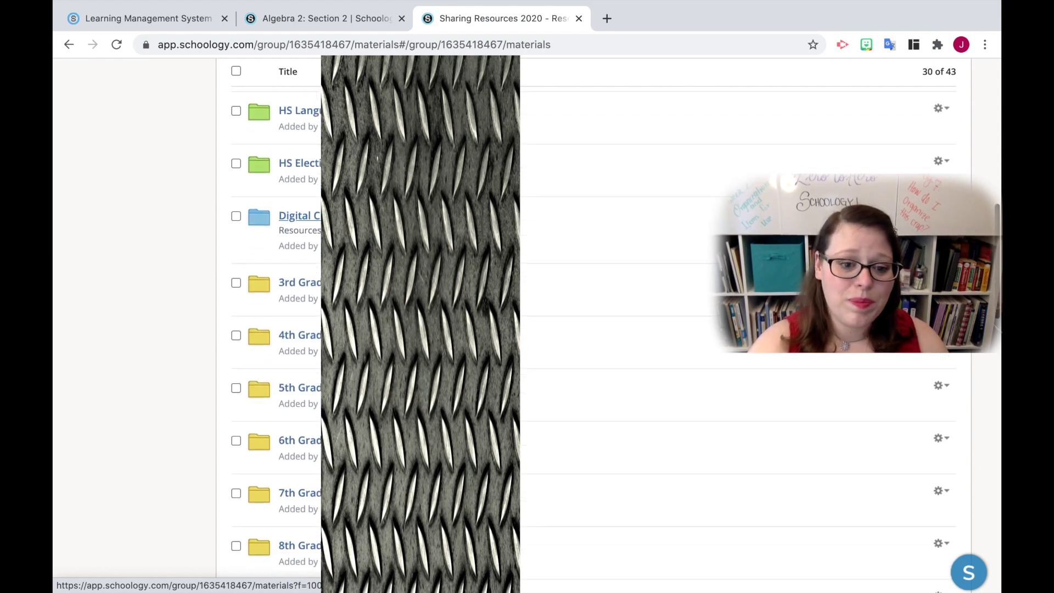
scroll(299, 243, "down", 6)
scroll(300, 242, "up", 20)
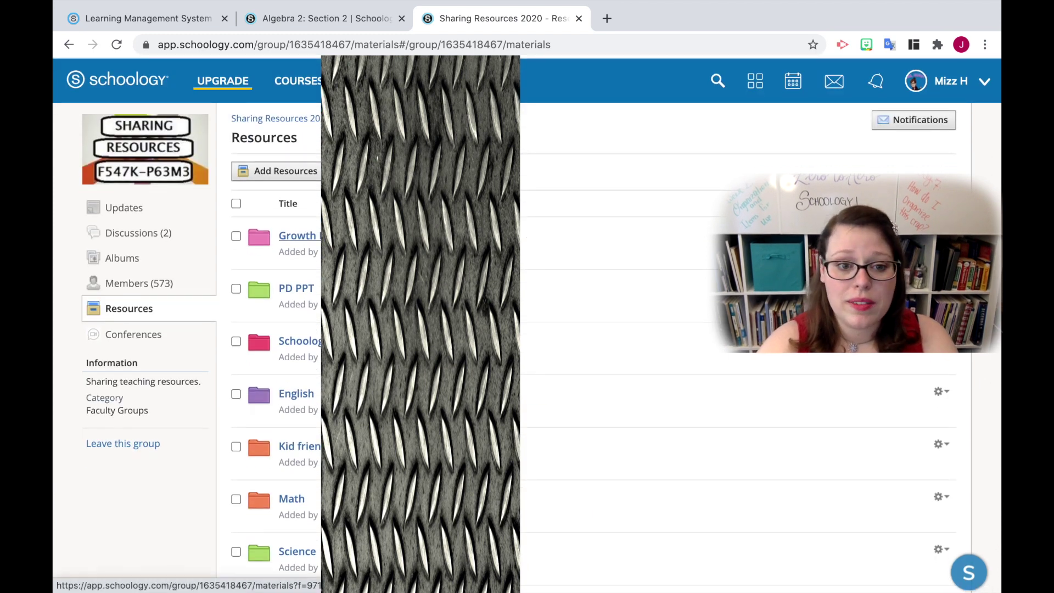
scroll(299, 242, "down", 2)
scroll(278, 393, "down", 1)
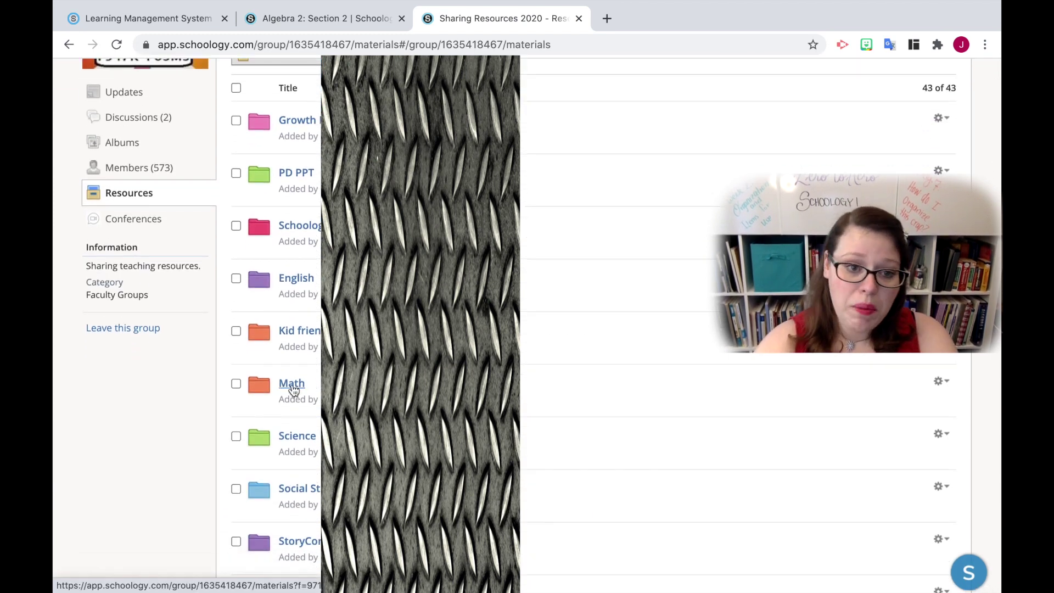
left_click(291, 384)
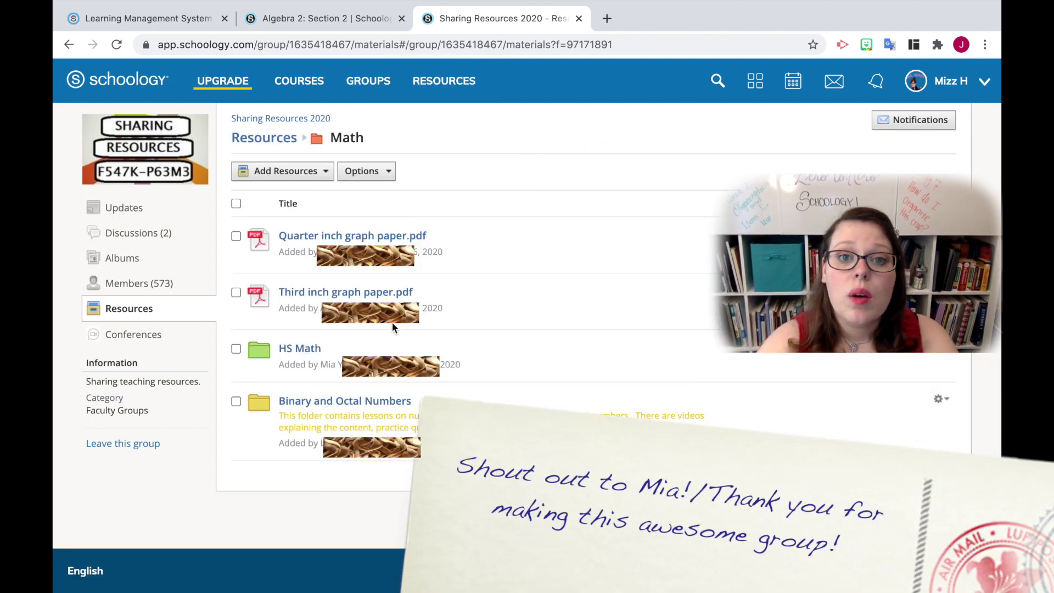
Step: Check the HS Math folder, cancel Add to Course, and open the Edit menu
left_click(237, 349)
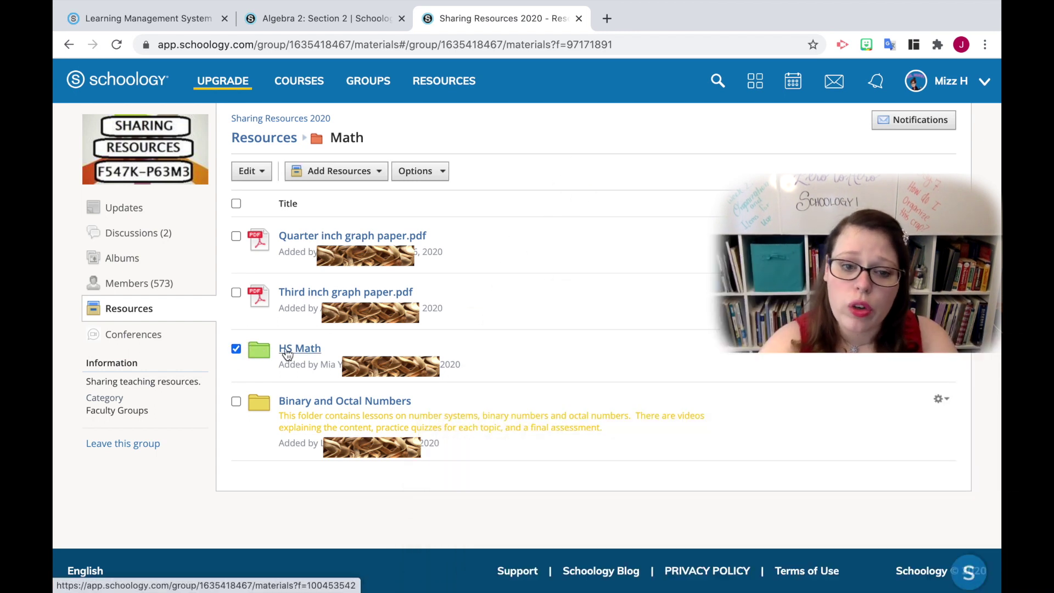
left_click(946, 350)
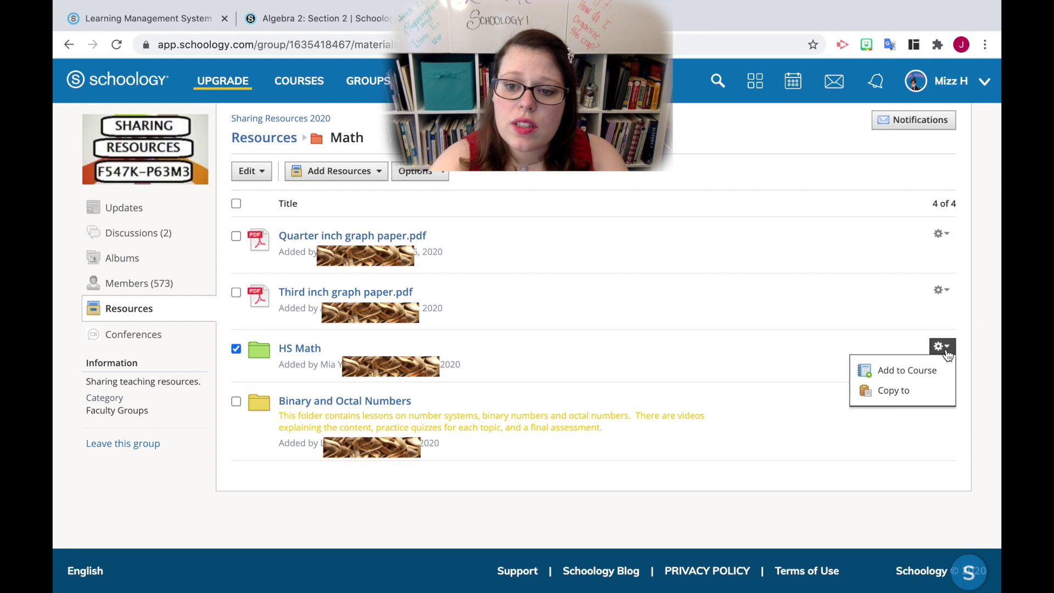
left_click(917, 380)
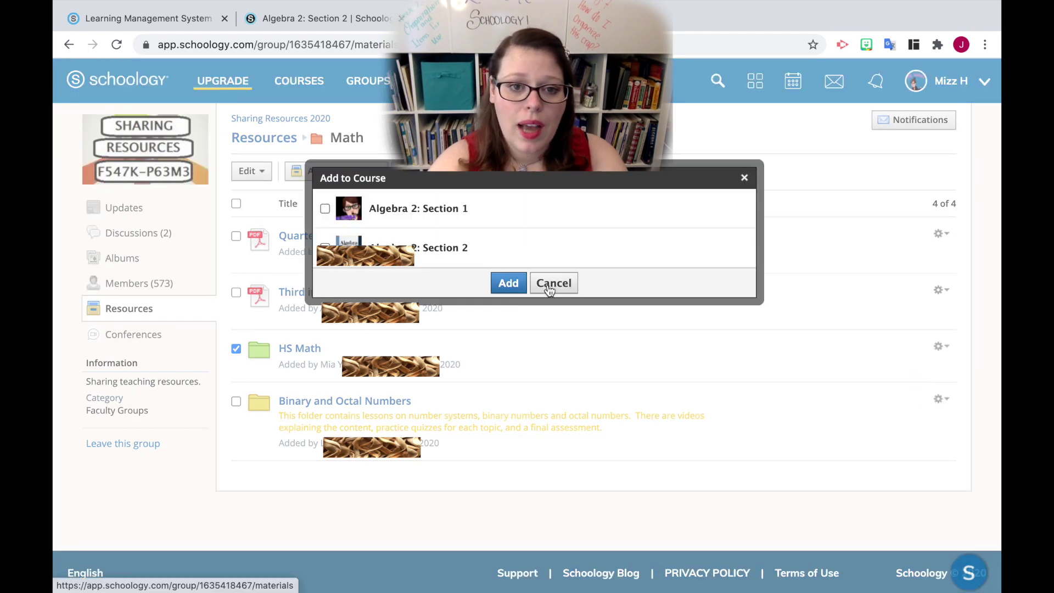
left_click(552, 286)
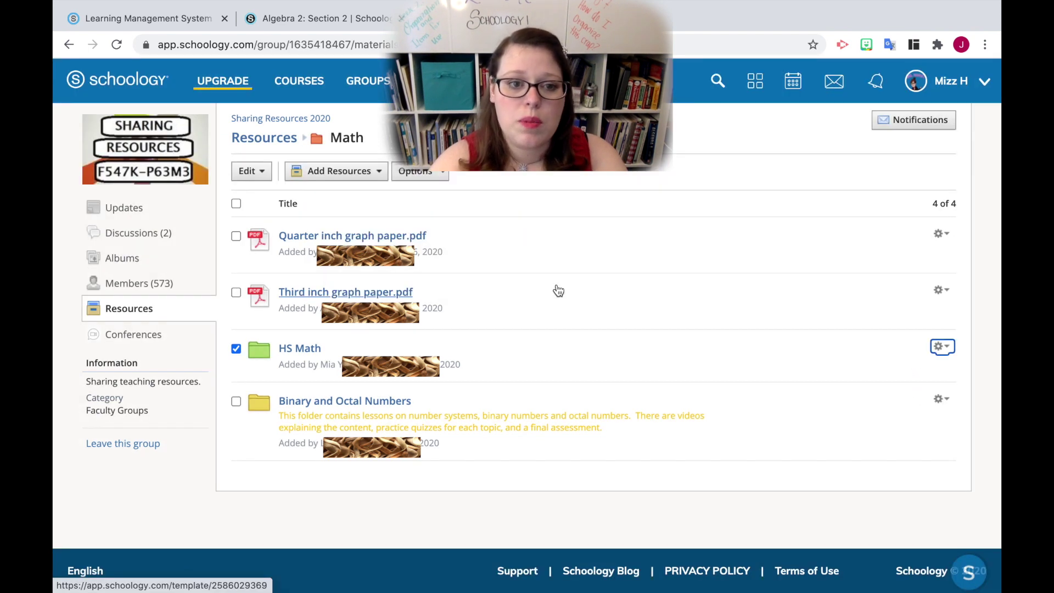
left_click(262, 170)
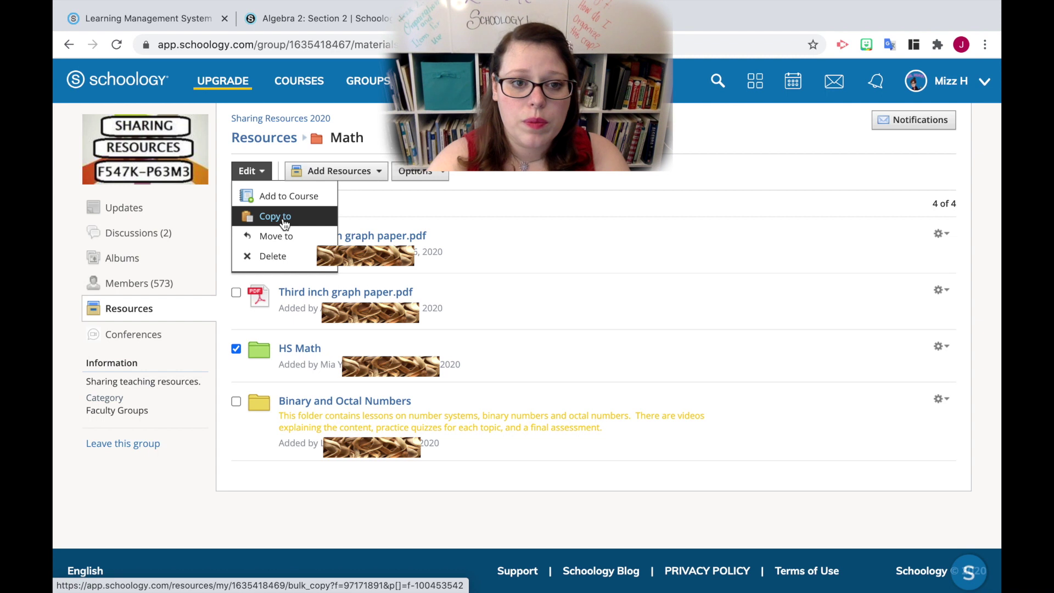
Step: Copy the HS Math folder into the personal Home collection with (No Folder) selected
left_click(284, 221)
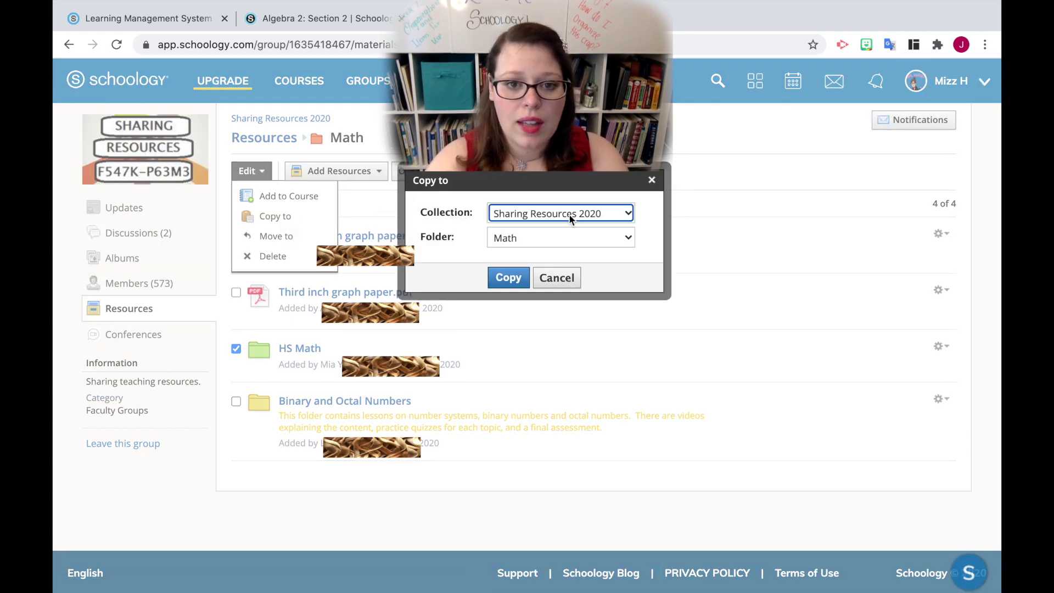
left_click(577, 241)
left_click(578, 242)
left_click(632, 238)
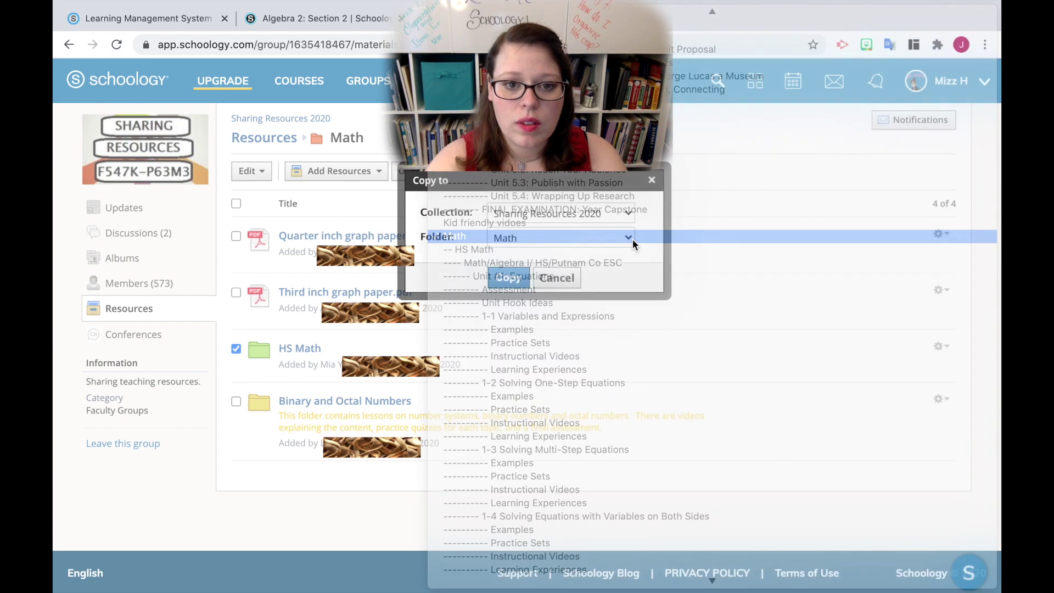
left_click(623, 216)
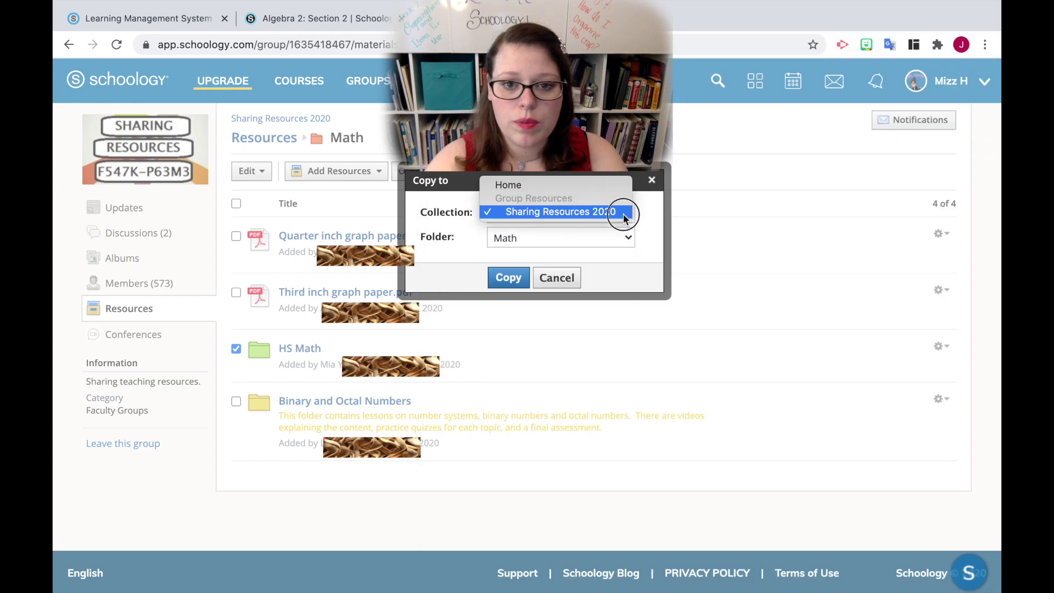
left_click(575, 187)
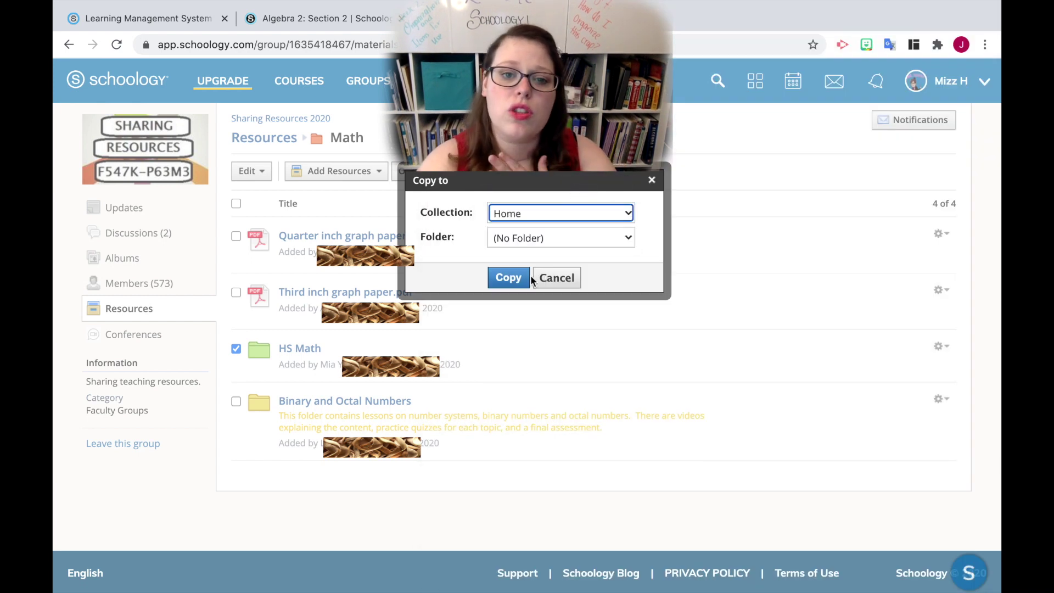
left_click(523, 237)
left_click(522, 233)
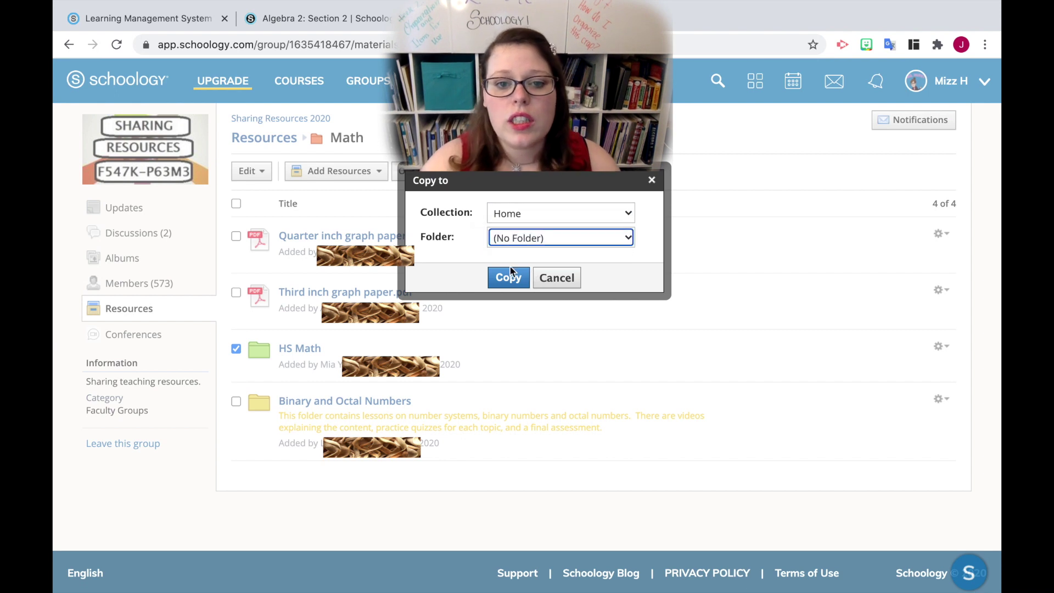
left_click(508, 275)
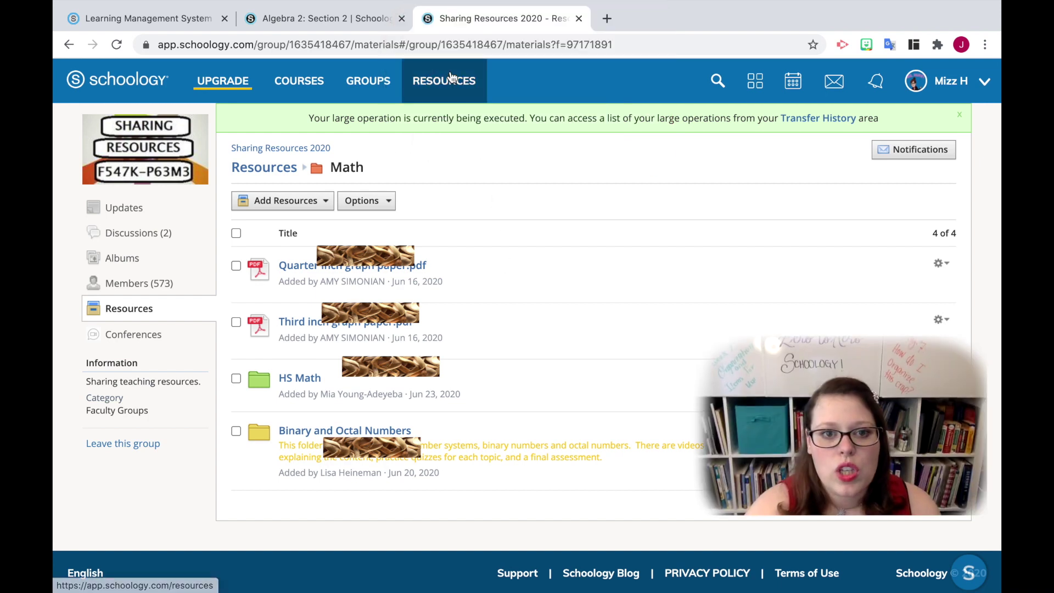
Step: In personal Resources, create a collection titled 2020-2021 and open it
left_click(451, 88)
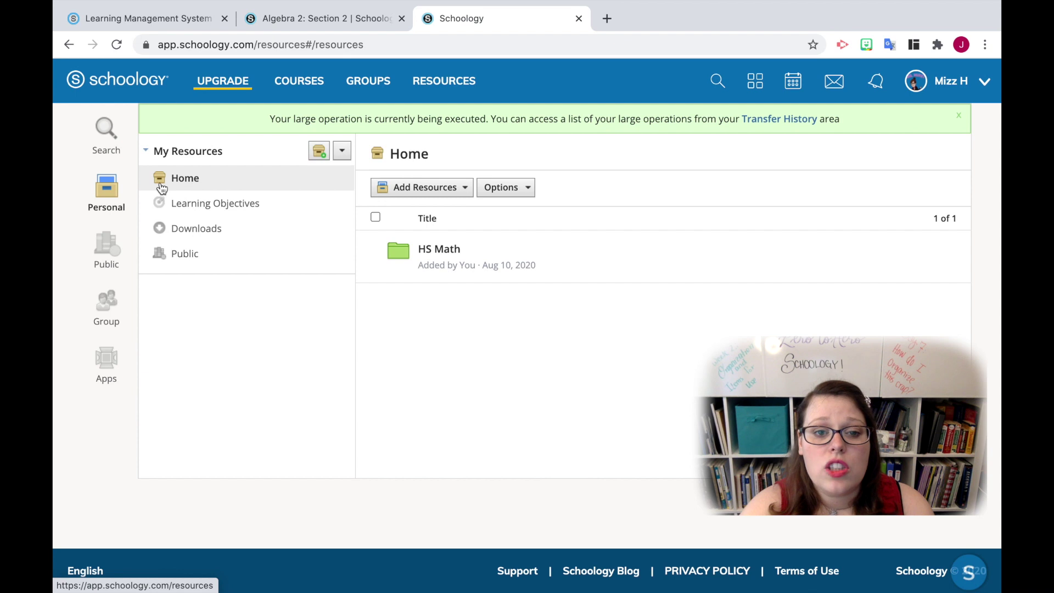
left_click(319, 158)
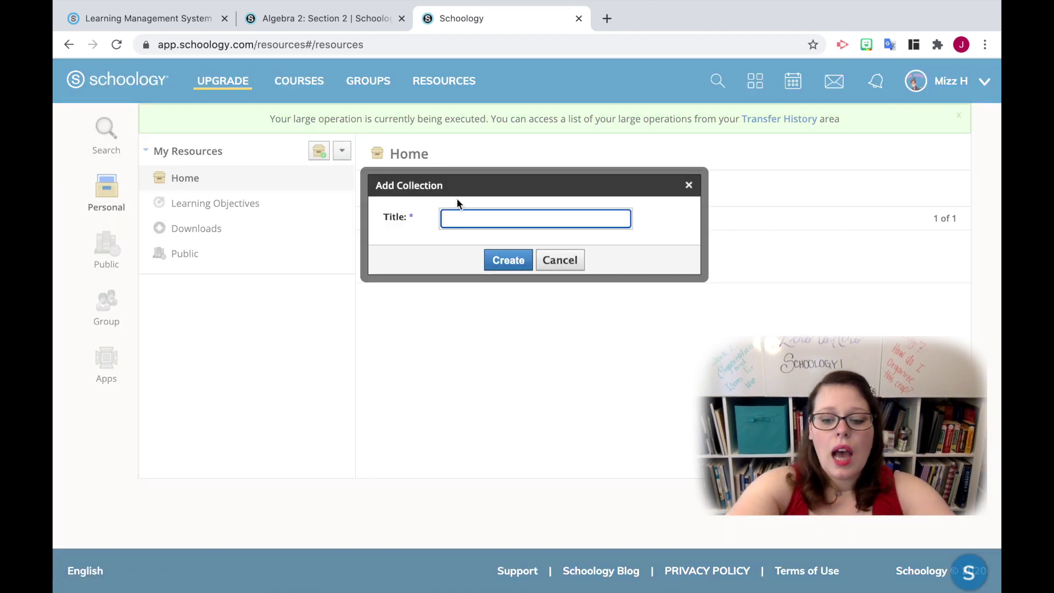
type("2020-2021")
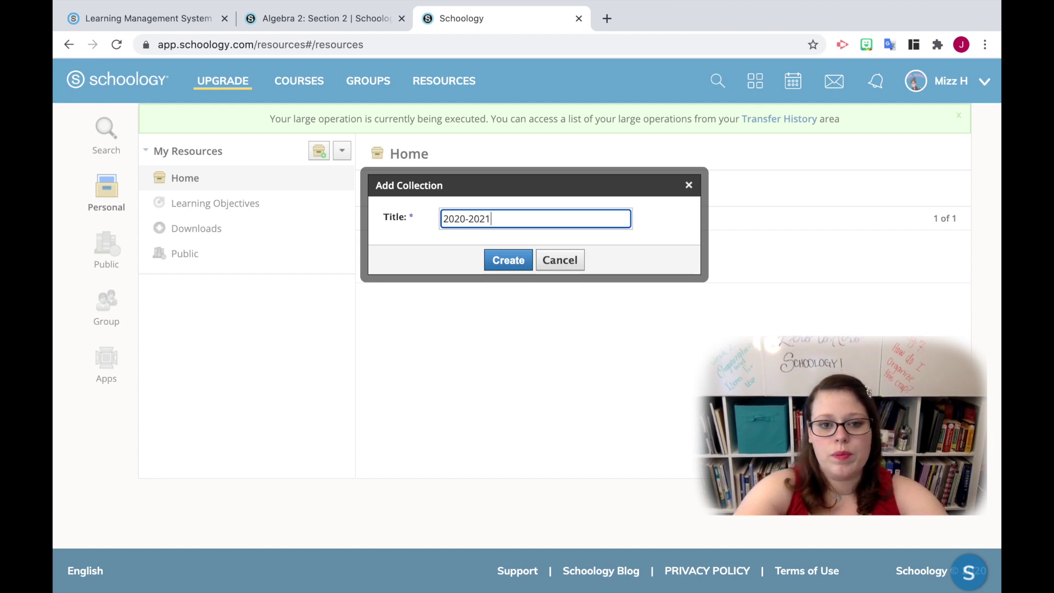
left_click(525, 270)
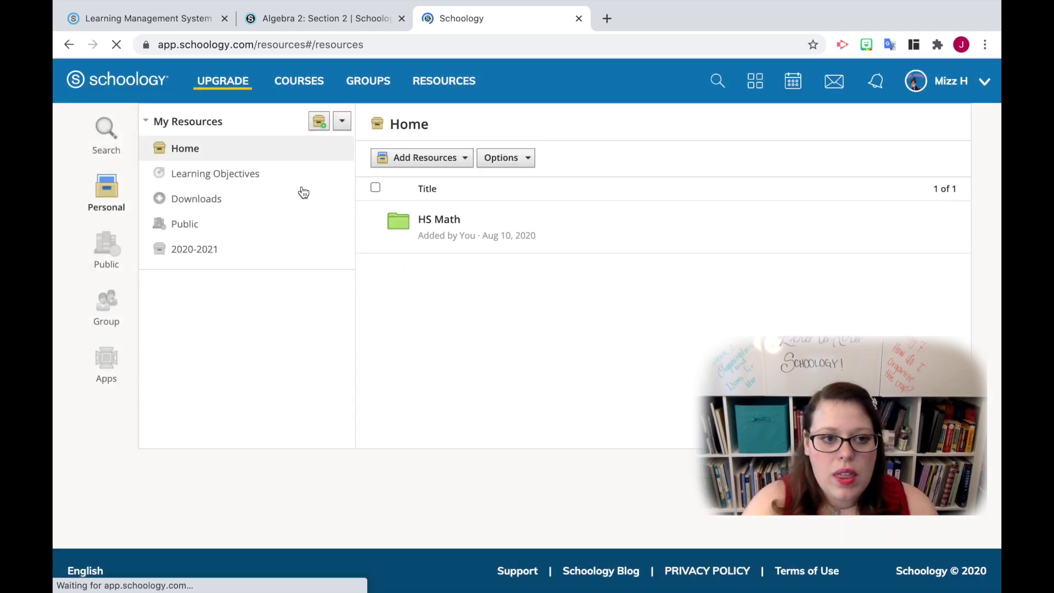
left_click(198, 248)
Step: Add a folder named Algebra 2 to the 2020-2021 collection
left_click(465, 157)
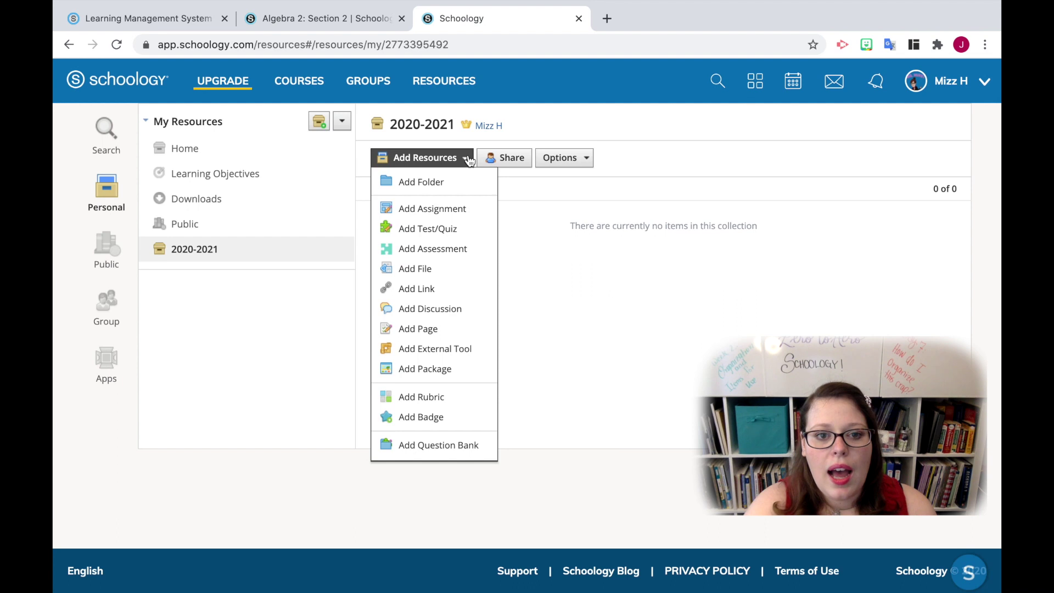
left_click(442, 187)
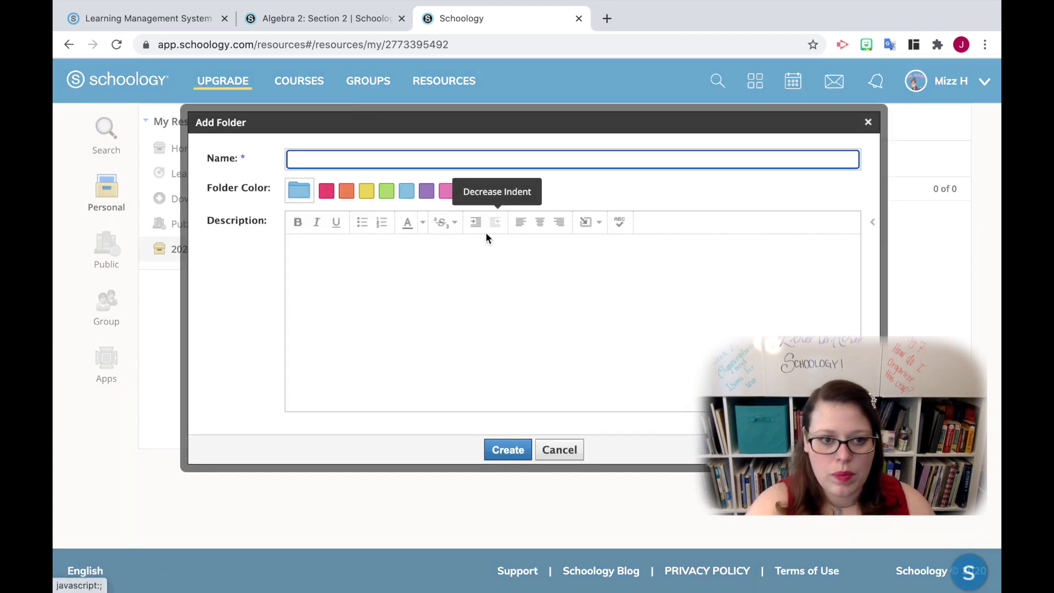
left_click(325, 160)
type("Algebra 2")
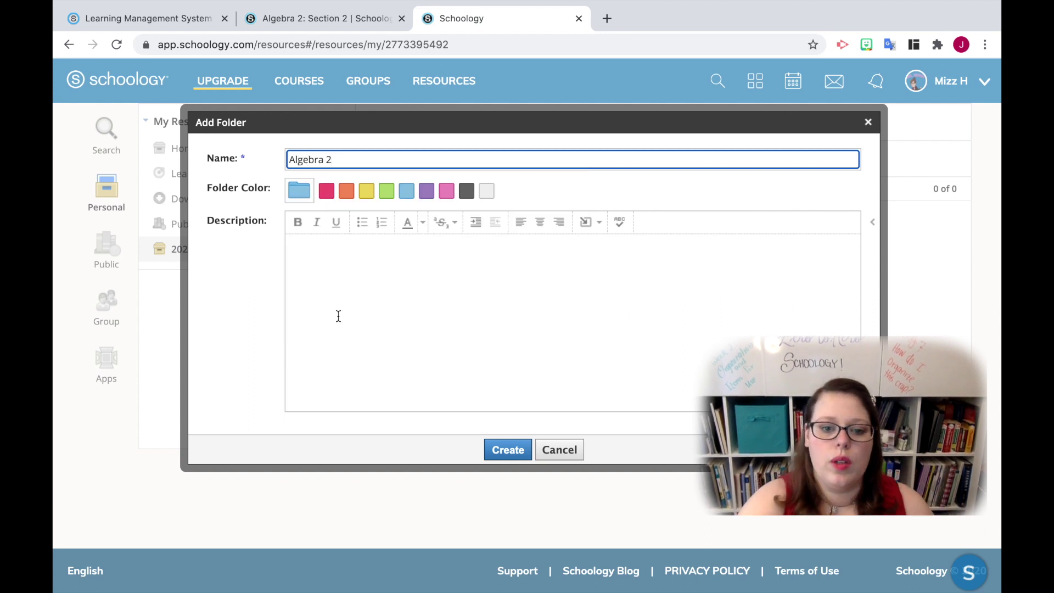
left_click(519, 456)
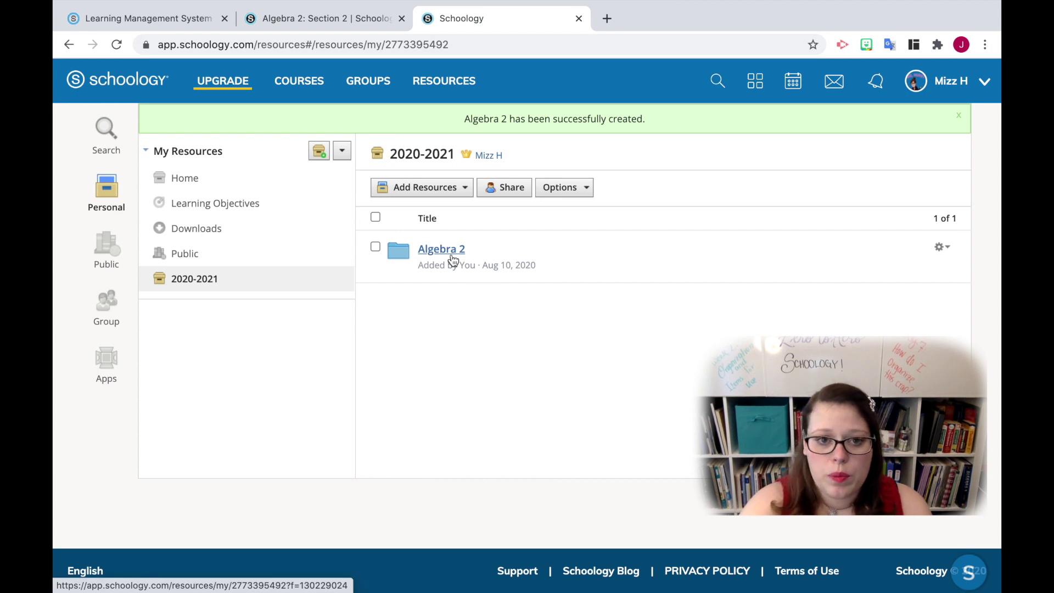
Step: Add a second folder named Tutorials with the yellow colour
left_click(449, 187)
left_click(437, 210)
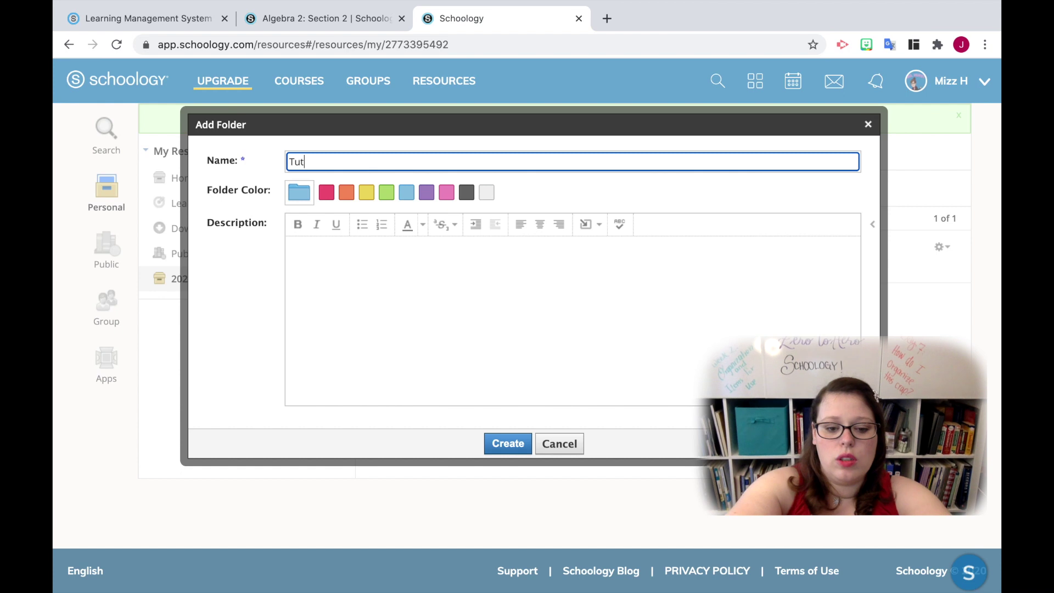
type("Tutorials")
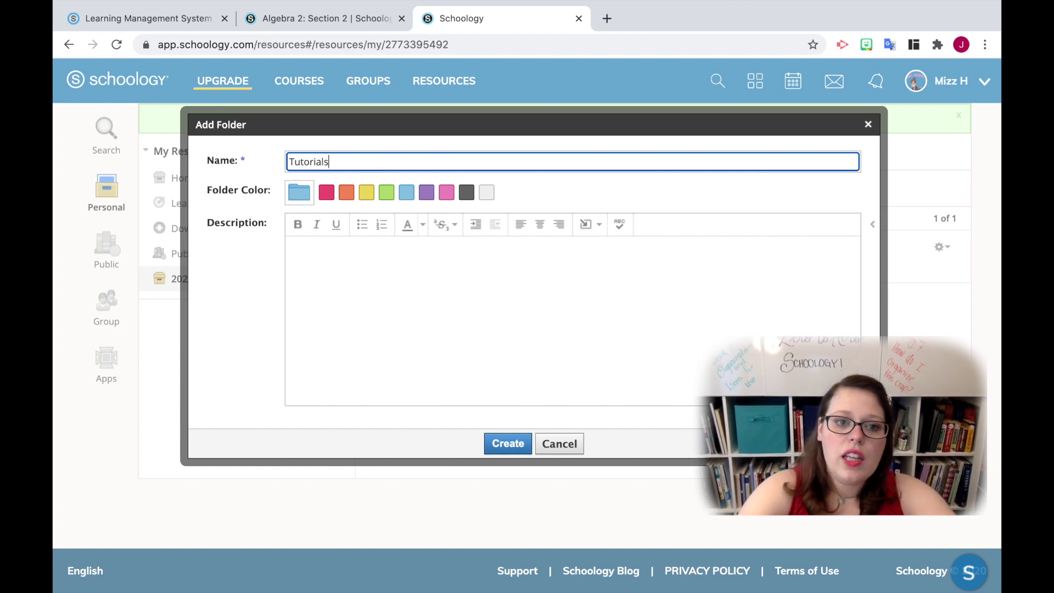
left_click(366, 193)
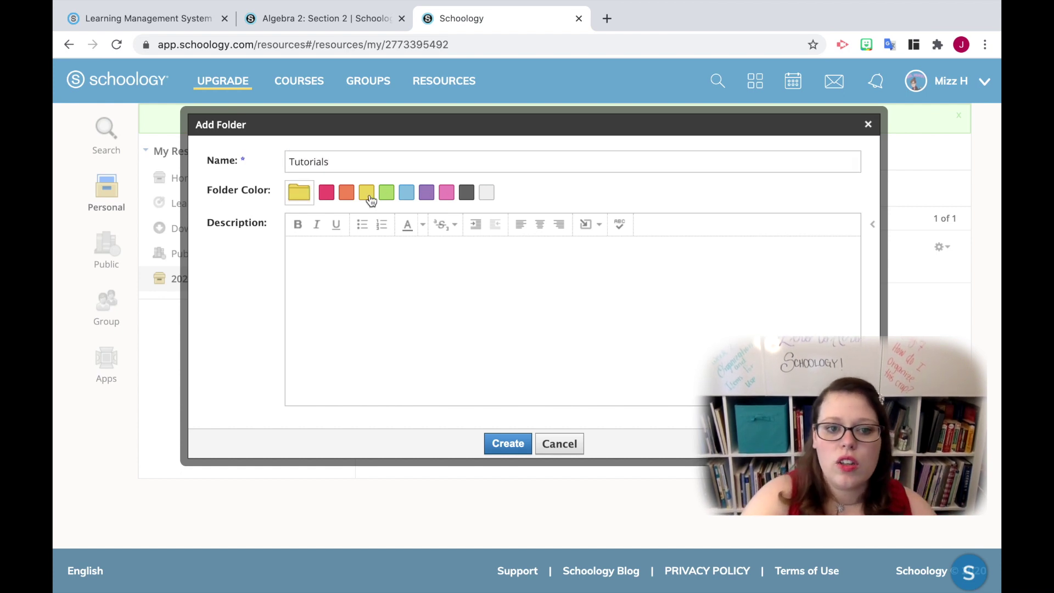
left_click(587, 225)
left_click(496, 315)
left_click(507, 443)
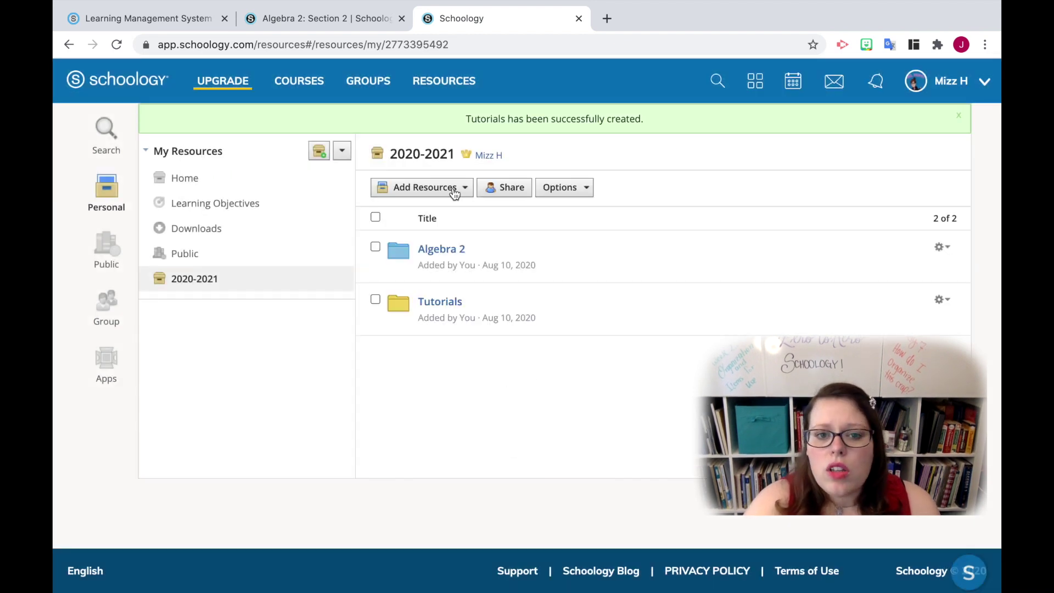
left_click(455, 194)
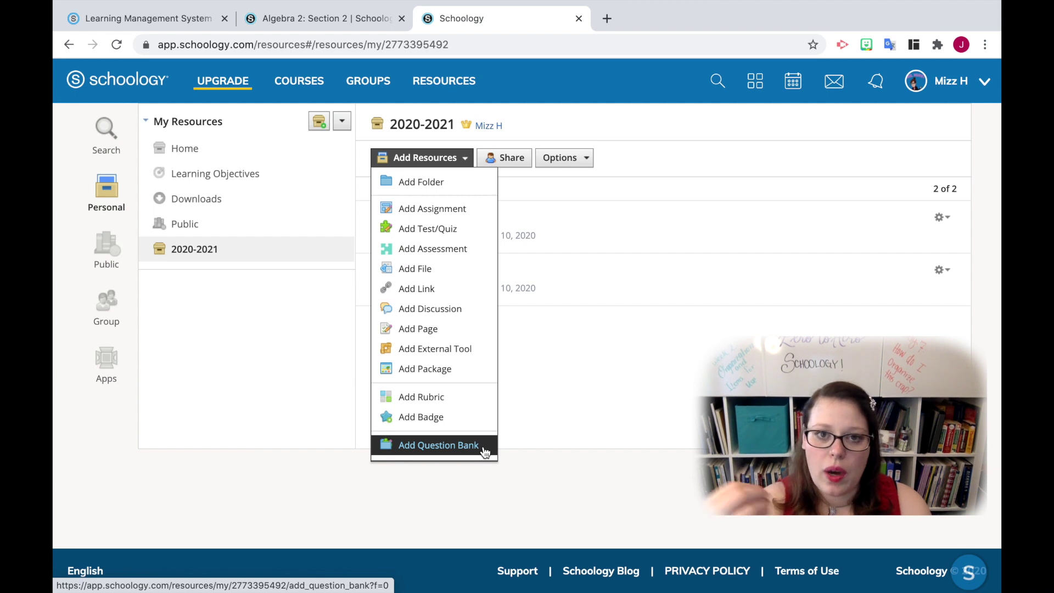
Step: Close the Share and Options menus unchanged and go to the course list
left_click(604, 490)
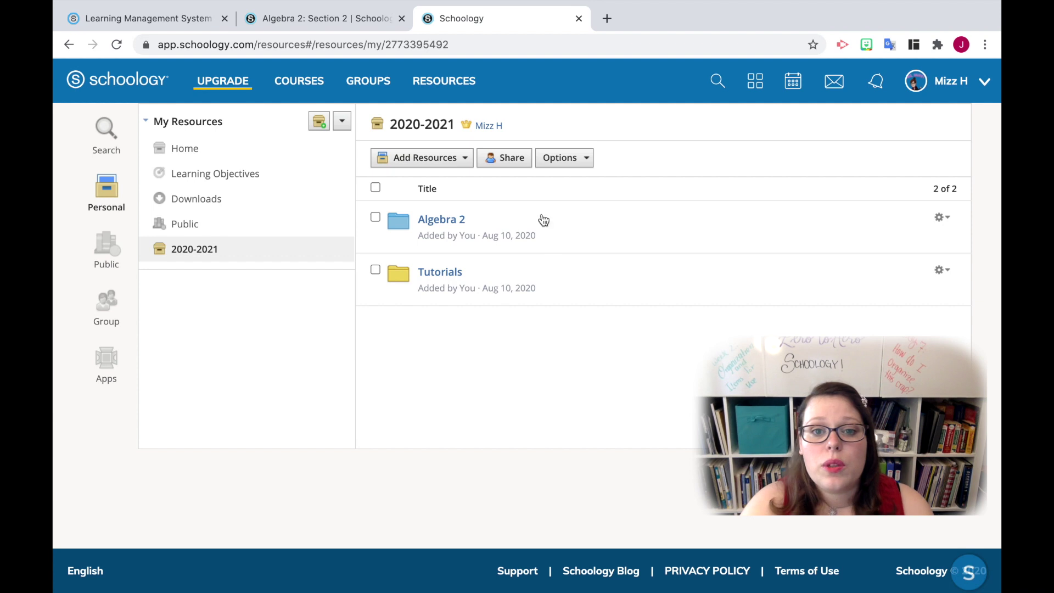
left_click(515, 159)
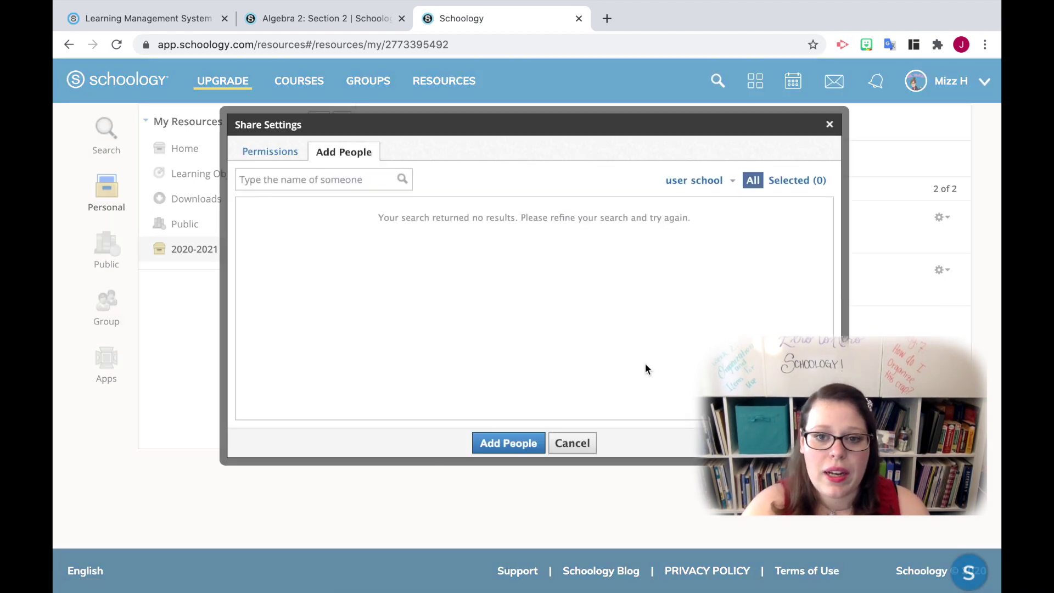
left_click(574, 443)
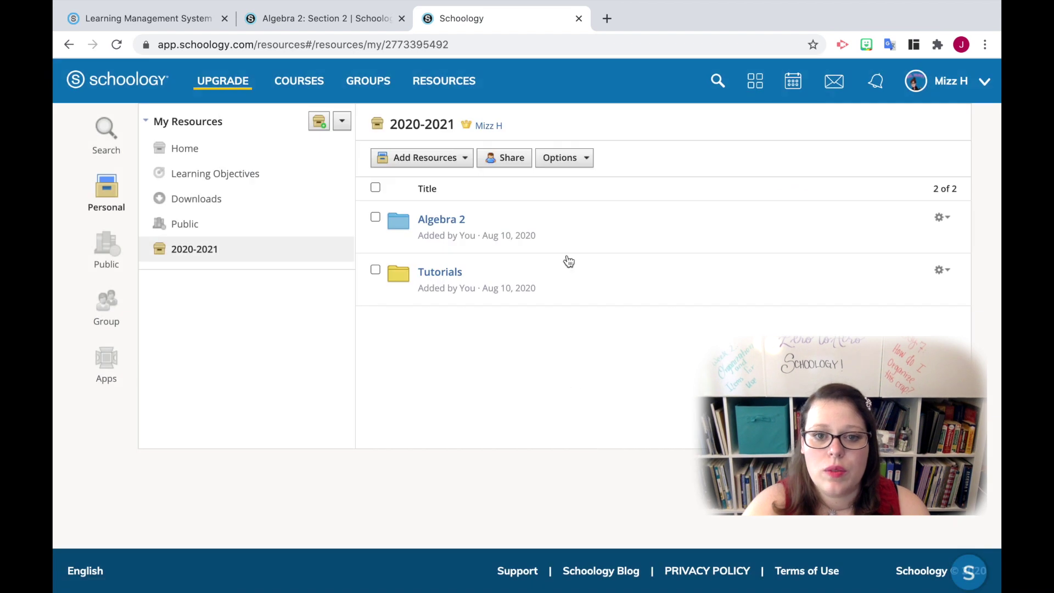
left_click(587, 160)
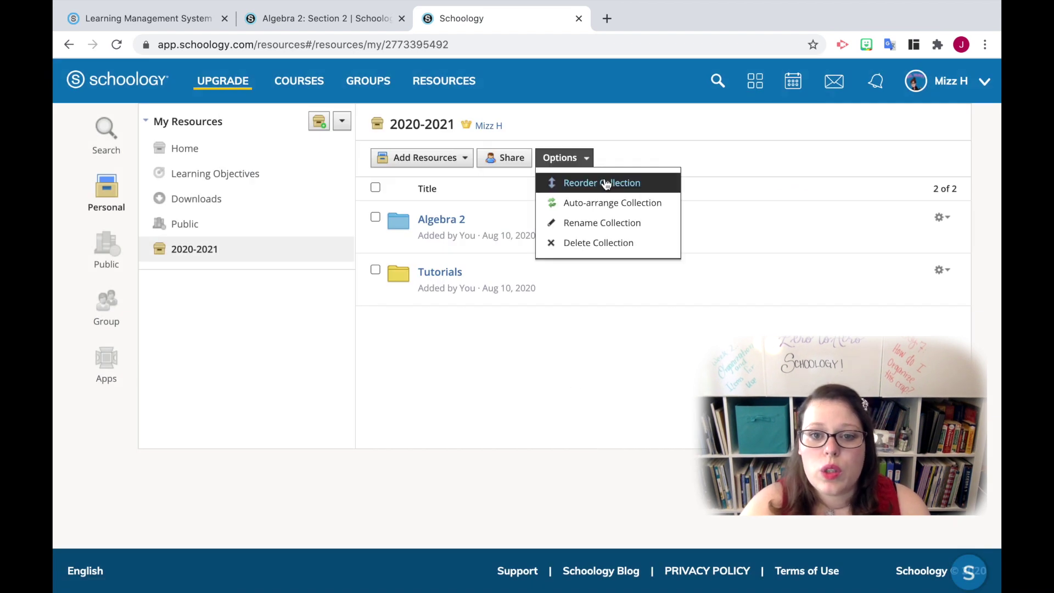
left_click(496, 370)
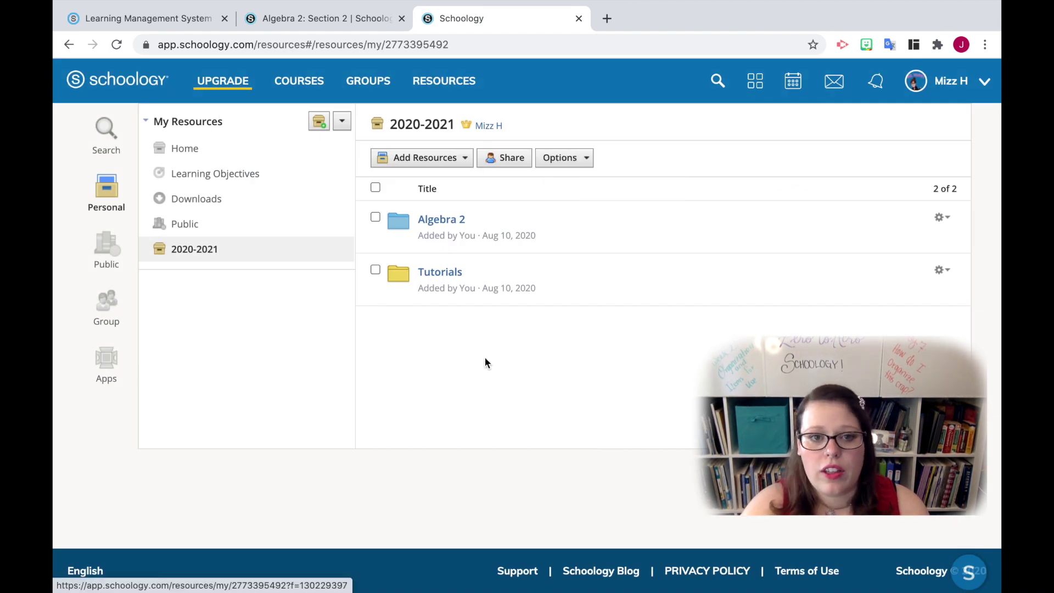
left_click(311, 85)
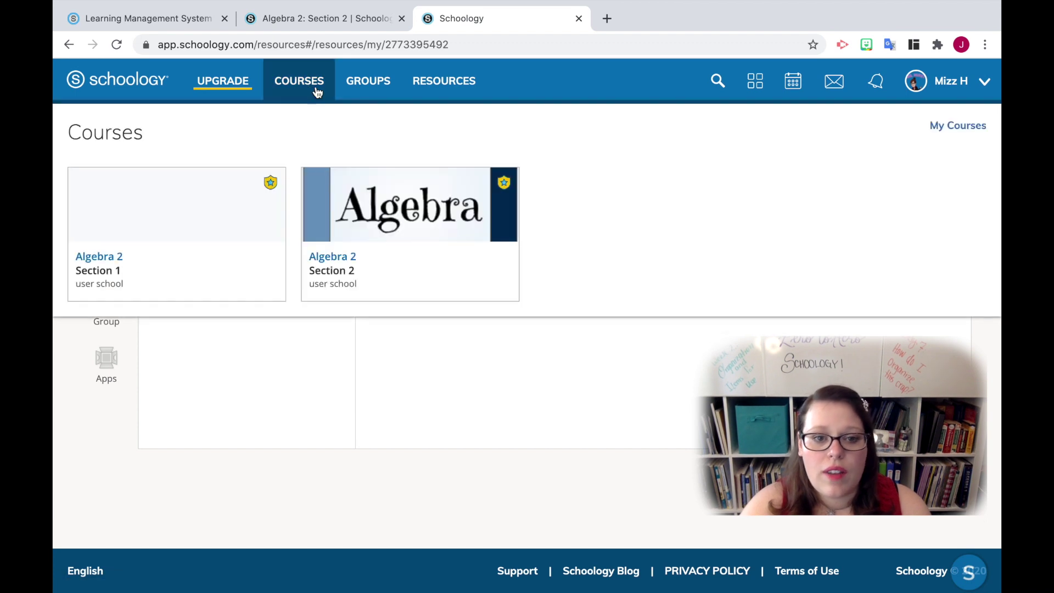
Step: In Algebra 2 Section 2, start importing from Resources and browse the 2020-2021 Algebra 2 folder
left_click(391, 235)
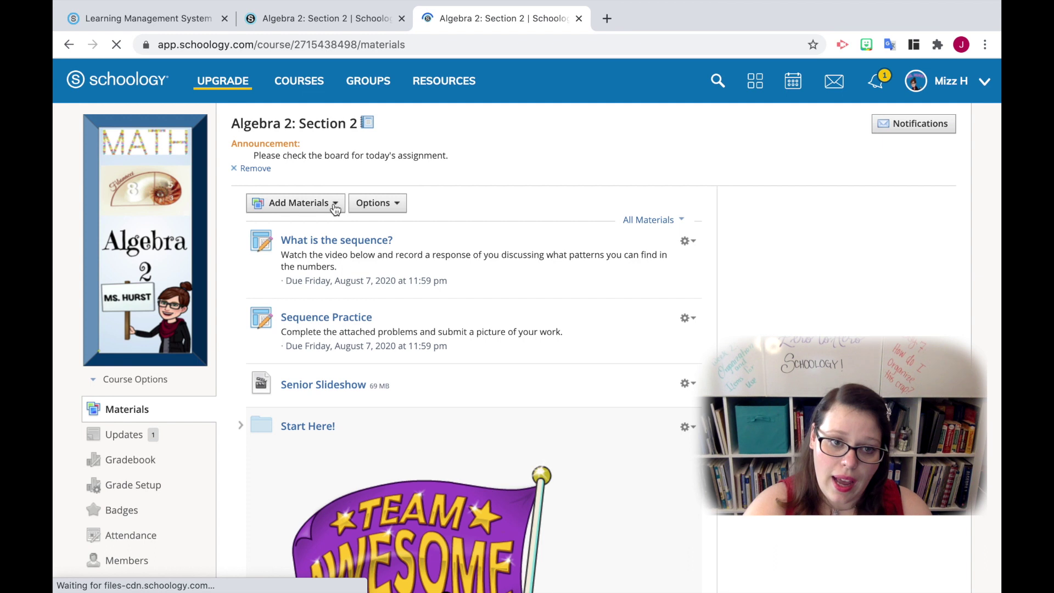
left_click(335, 204)
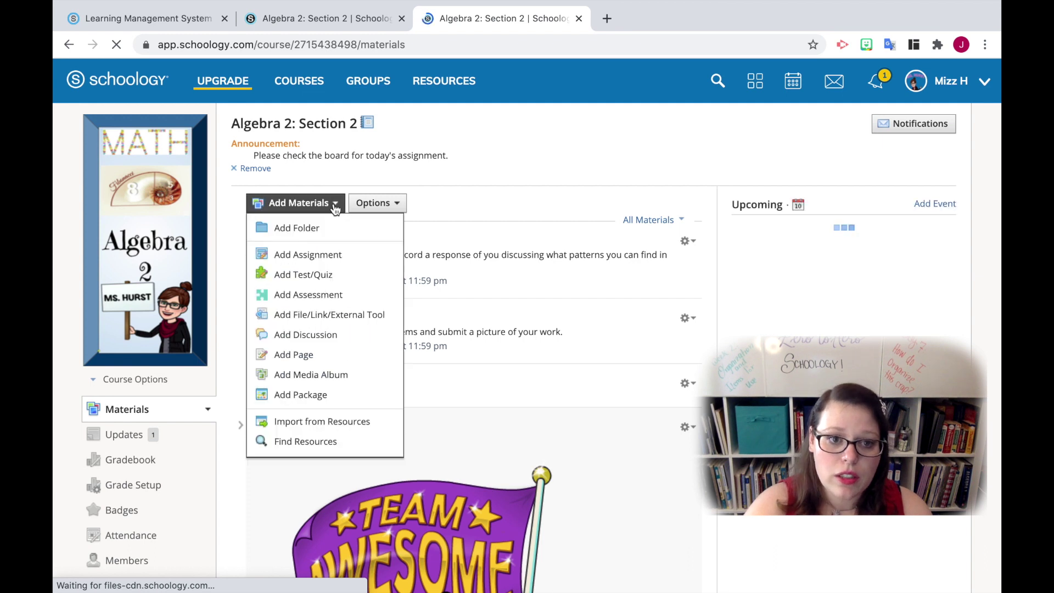
left_click(340, 426)
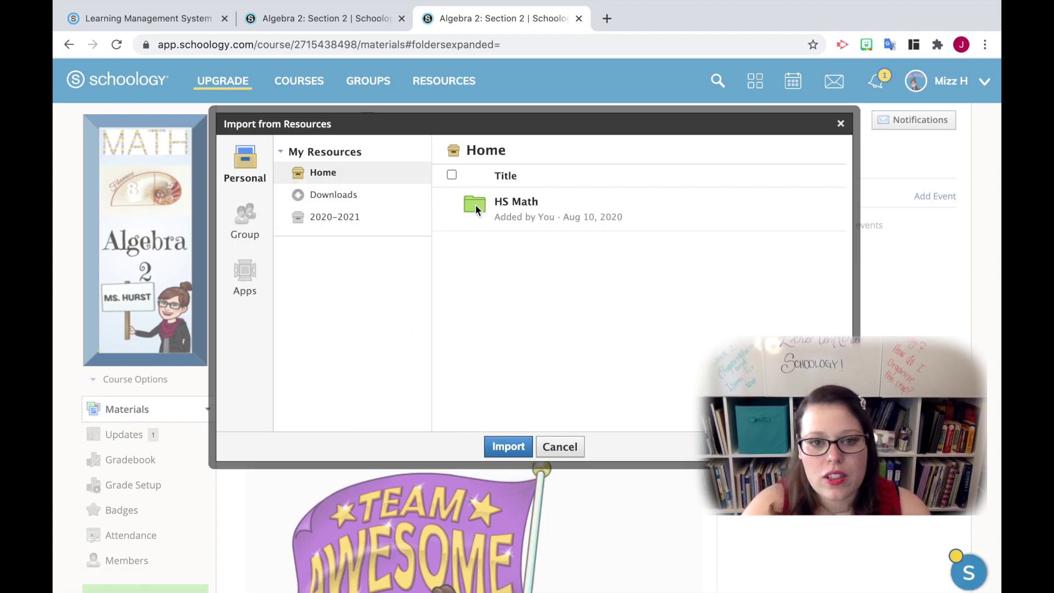
left_click(362, 221)
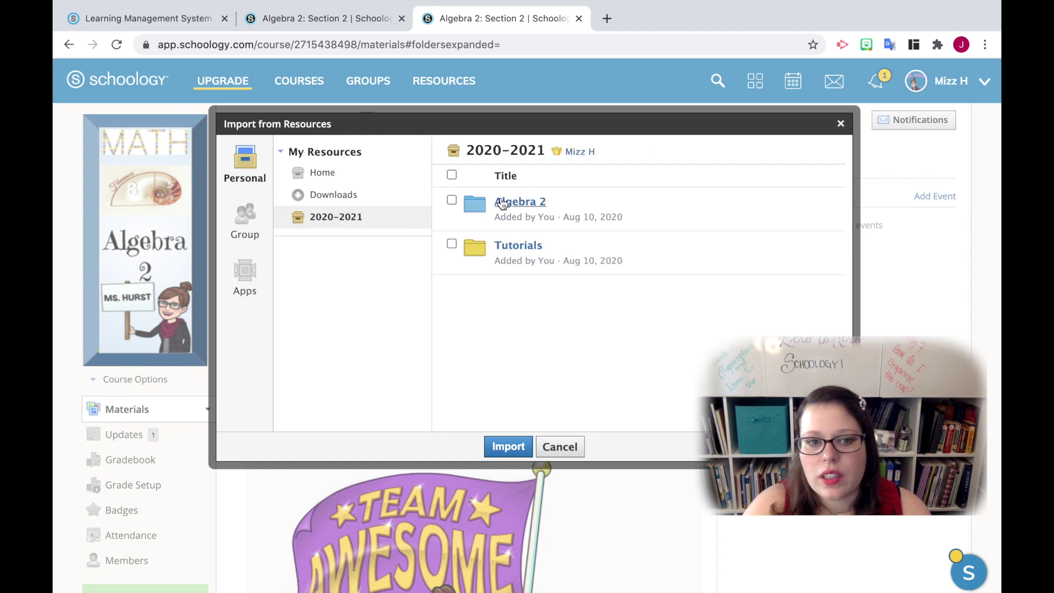
left_click(519, 203)
Step: Import the F.LE.2 resource from Downloads into the course materials, then open Options
left_click(330, 195)
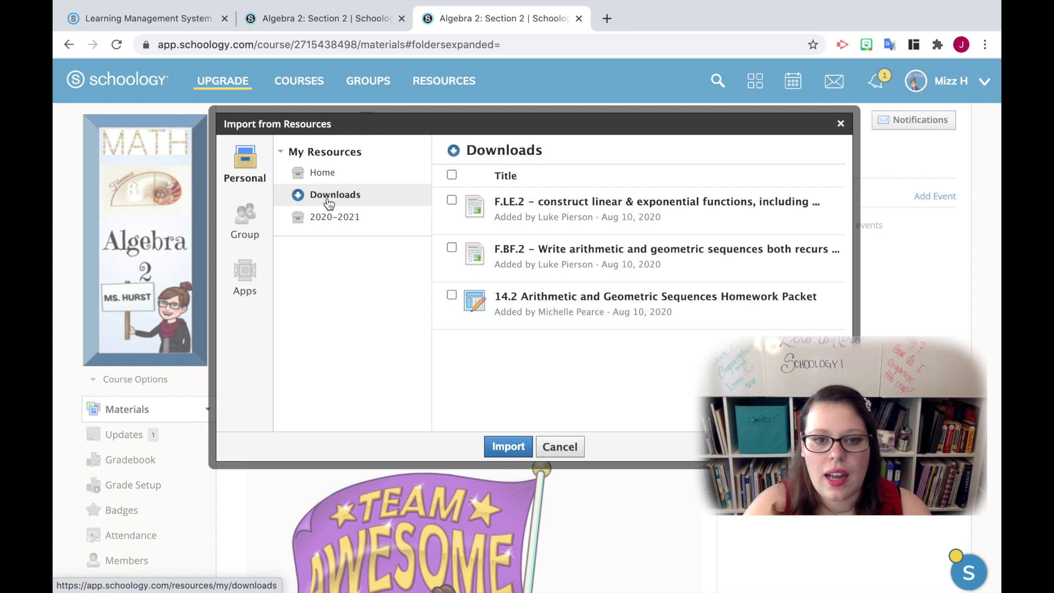
left_click(452, 200)
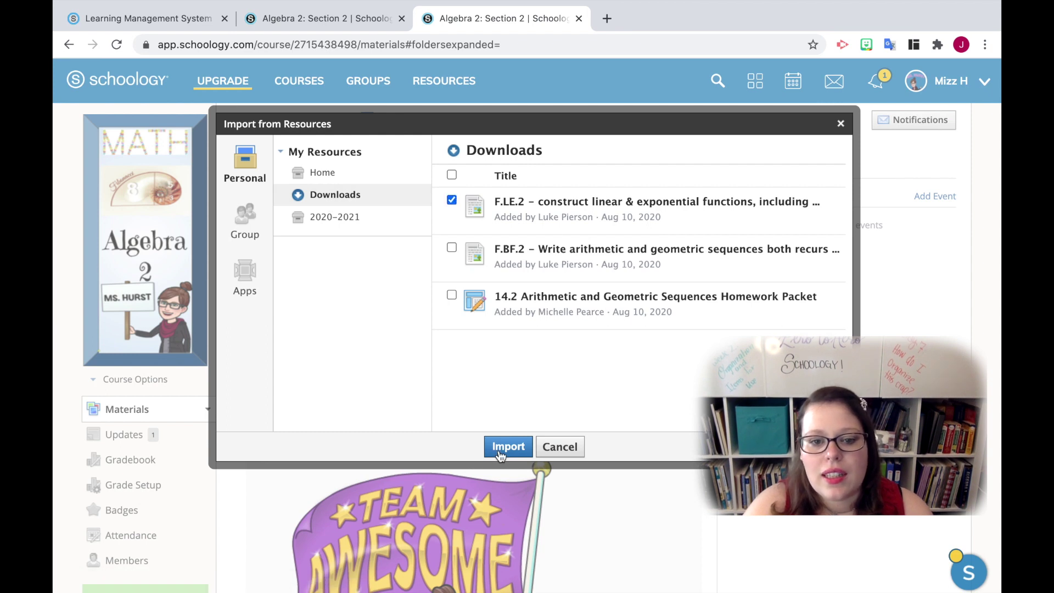
left_click(505, 447)
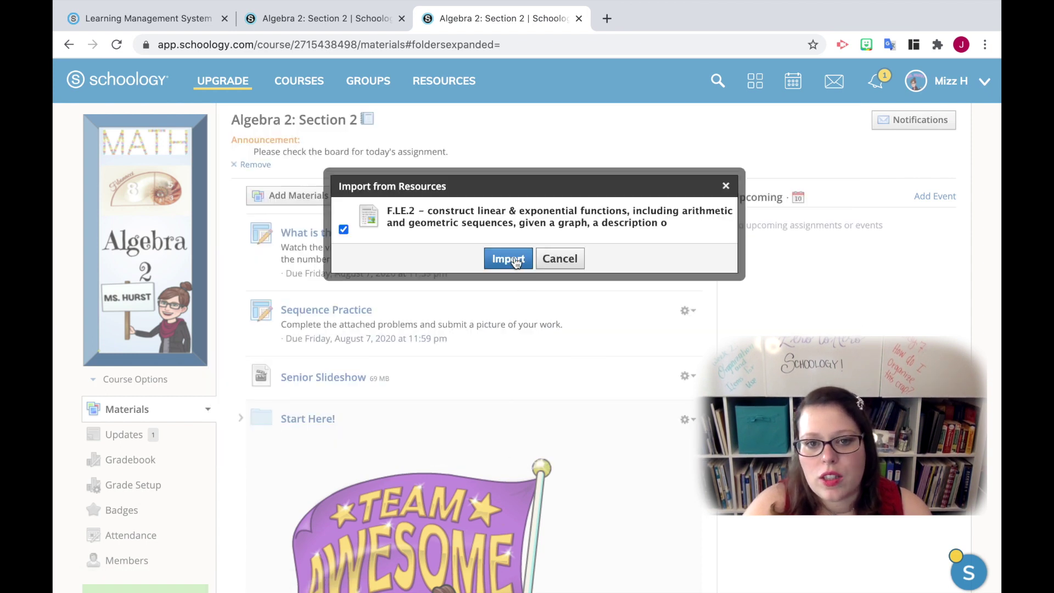
left_click(561, 259)
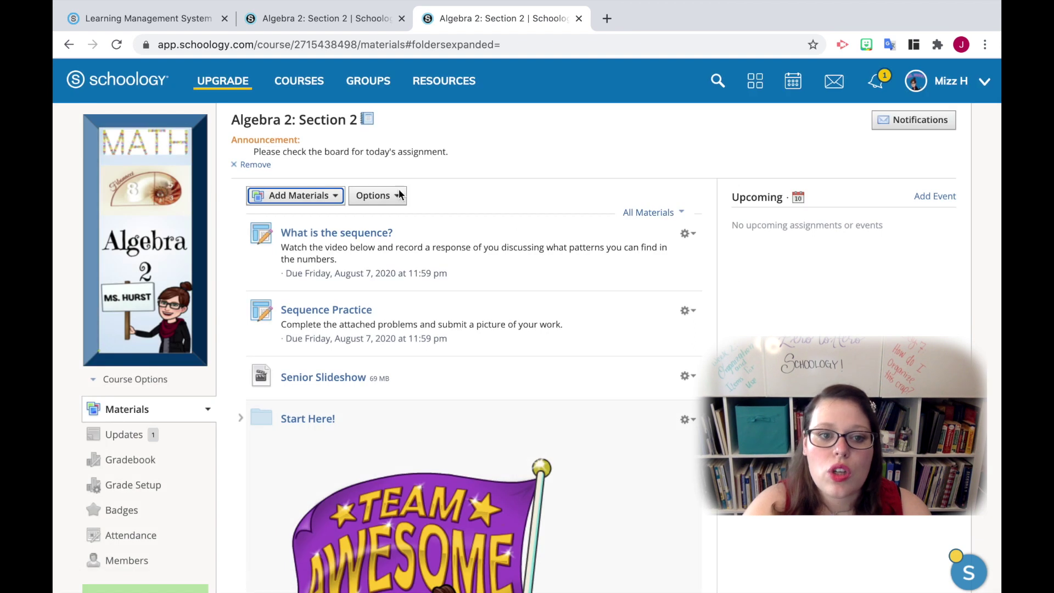
left_click(336, 197)
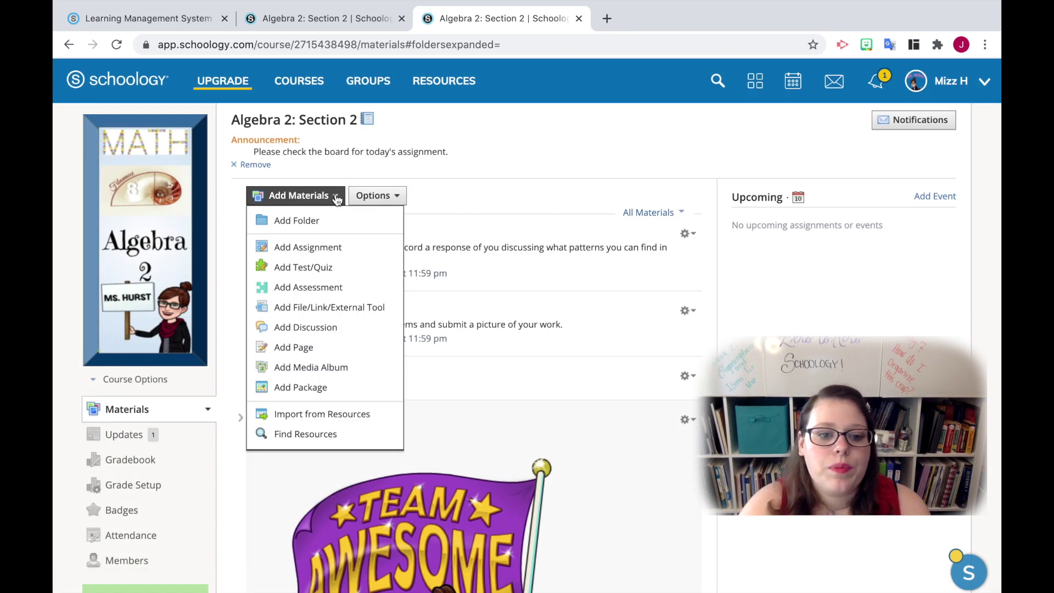
left_click(388, 199)
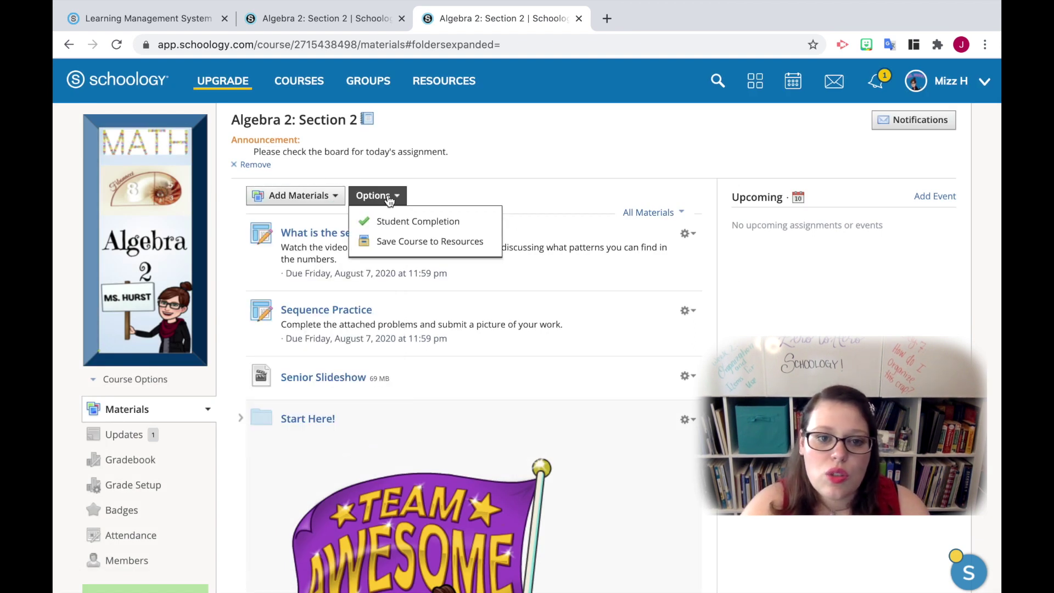